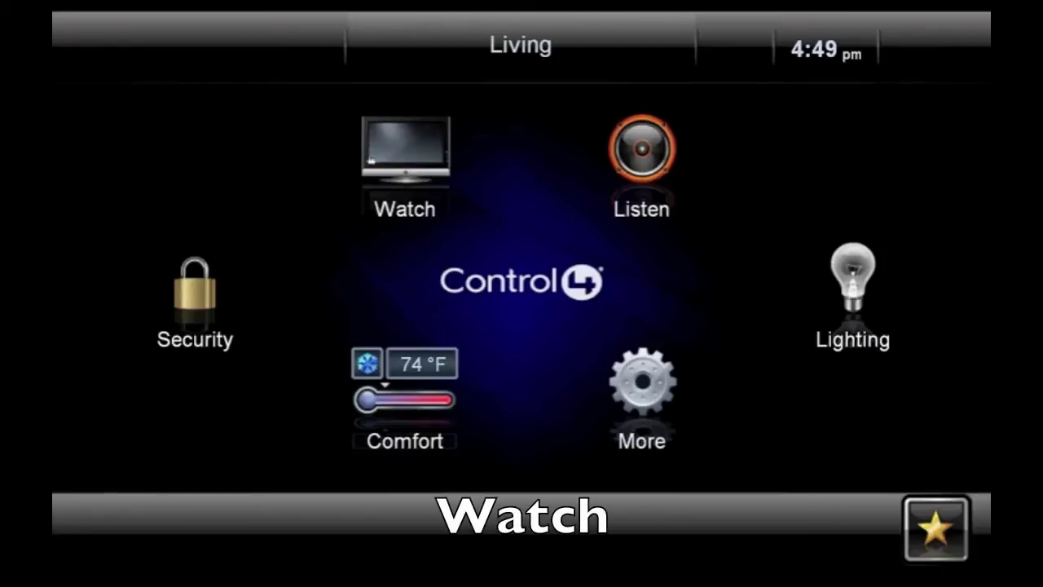
- Browse the Watch movie library, view details for Bull Durham, and return home
{"action": "left_click", "coordinate": [404, 155]}
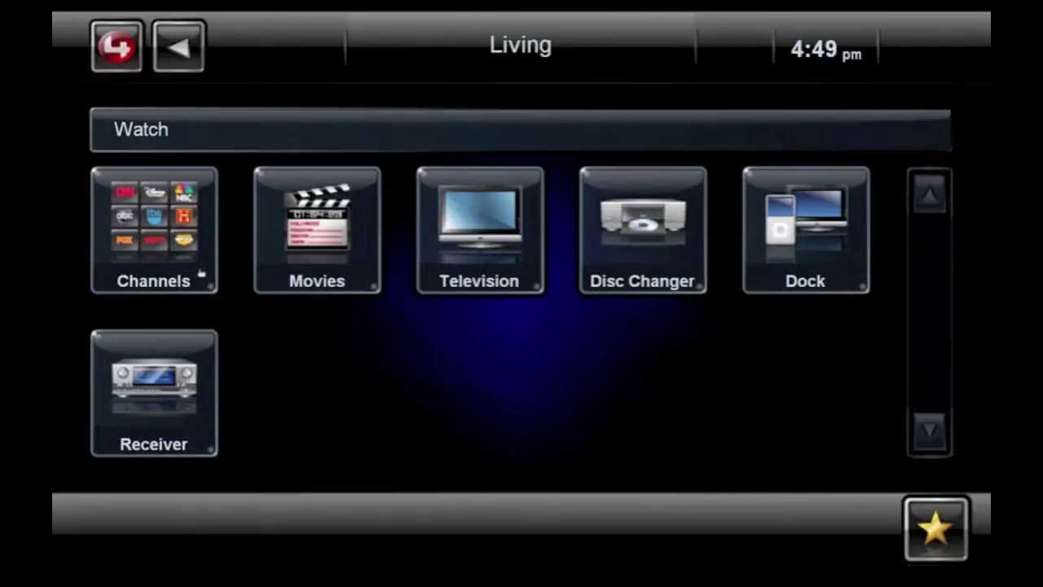
{"action": "left_click", "coordinate": [323, 239]}
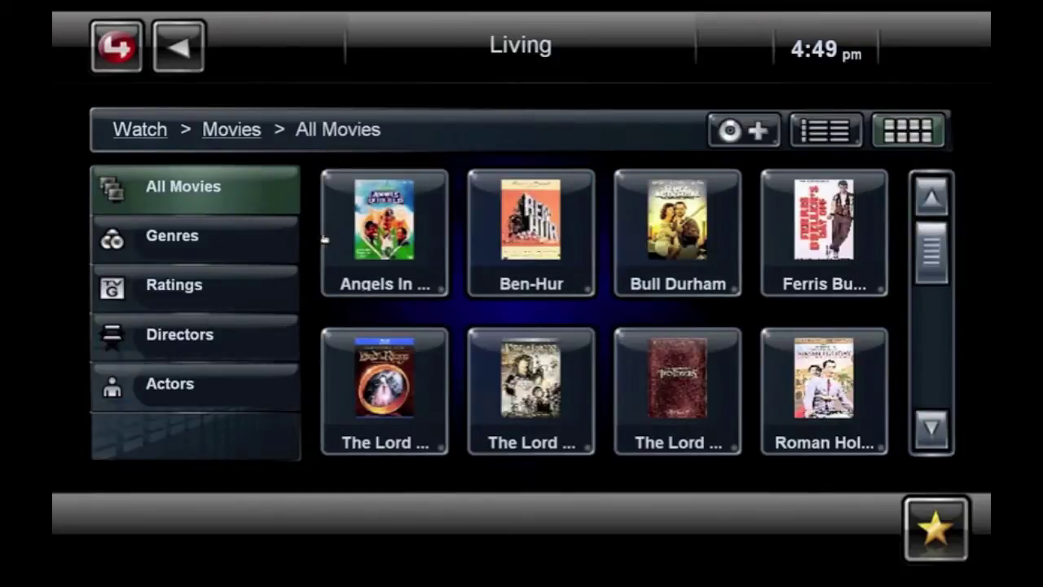
{"action": "left_click", "coordinate": [688, 250]}
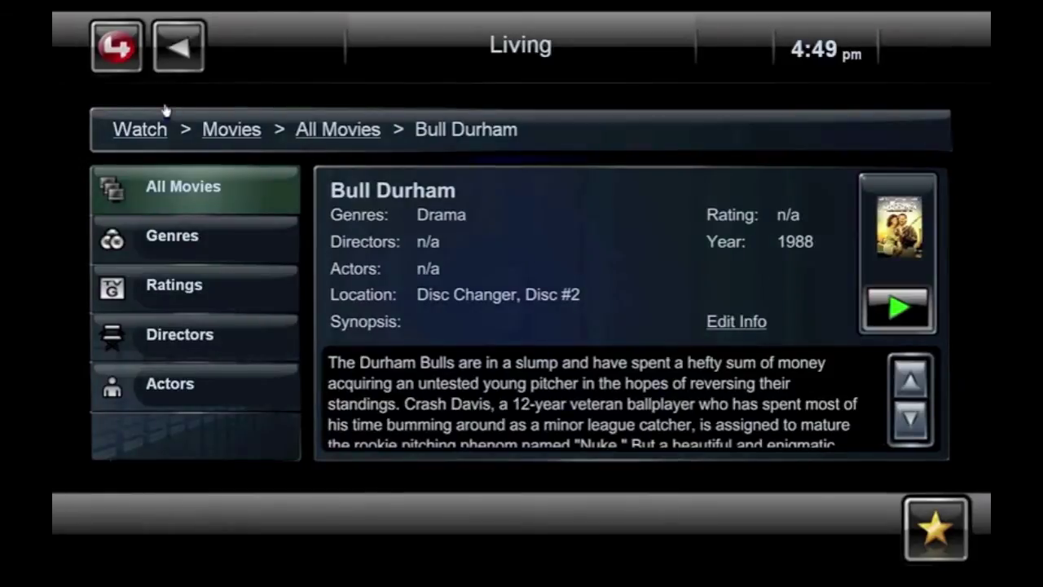
{"action": "left_click", "coordinate": [122, 52]}
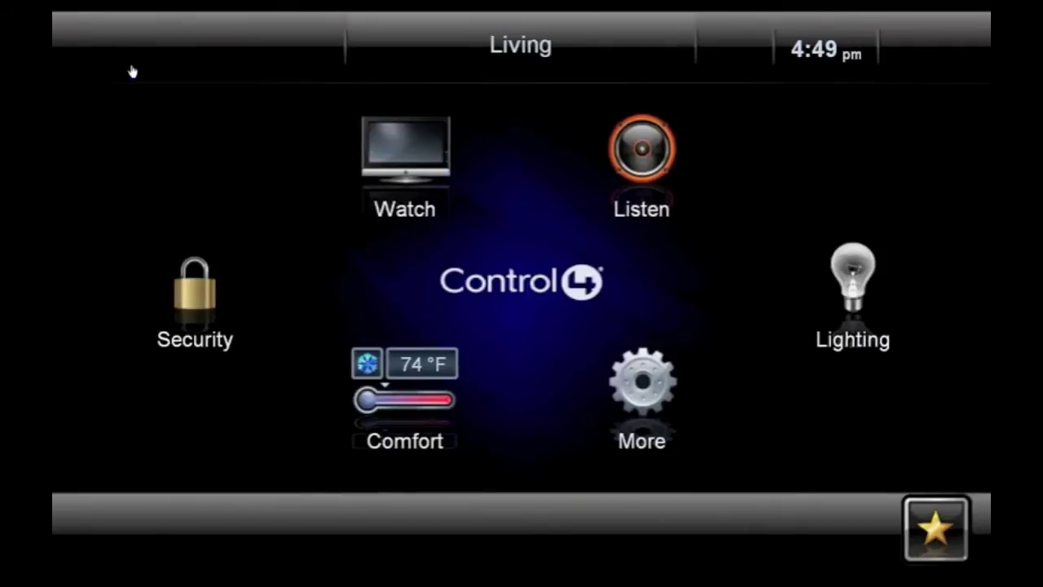
- Explore the Listen sources: personal music library by album, then the Rhapsody service
{"action": "left_click", "coordinate": [619, 161]}
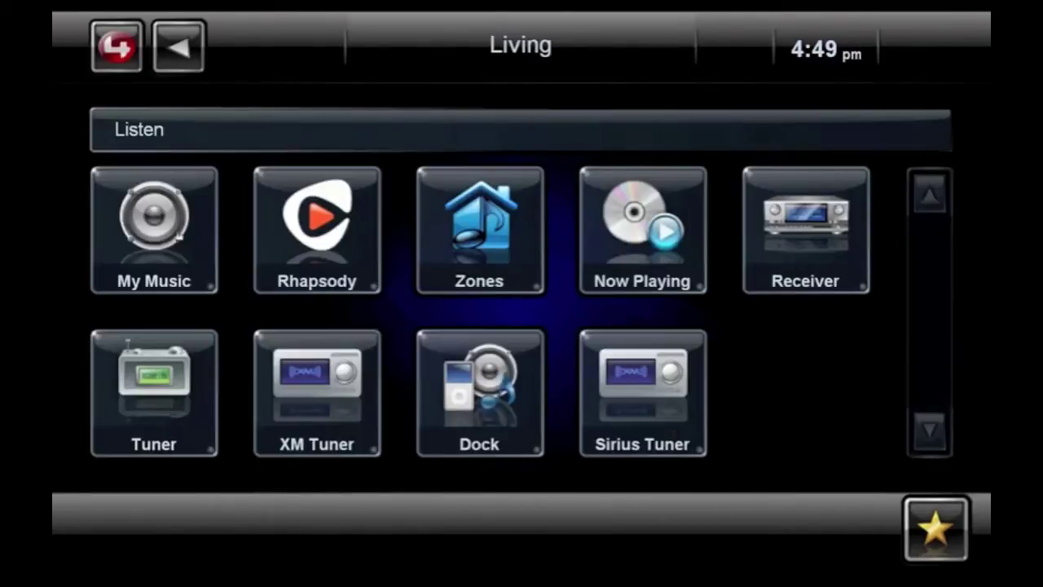
{"action": "left_click", "coordinate": [177, 235]}
{"action": "left_click", "coordinate": [178, 235]}
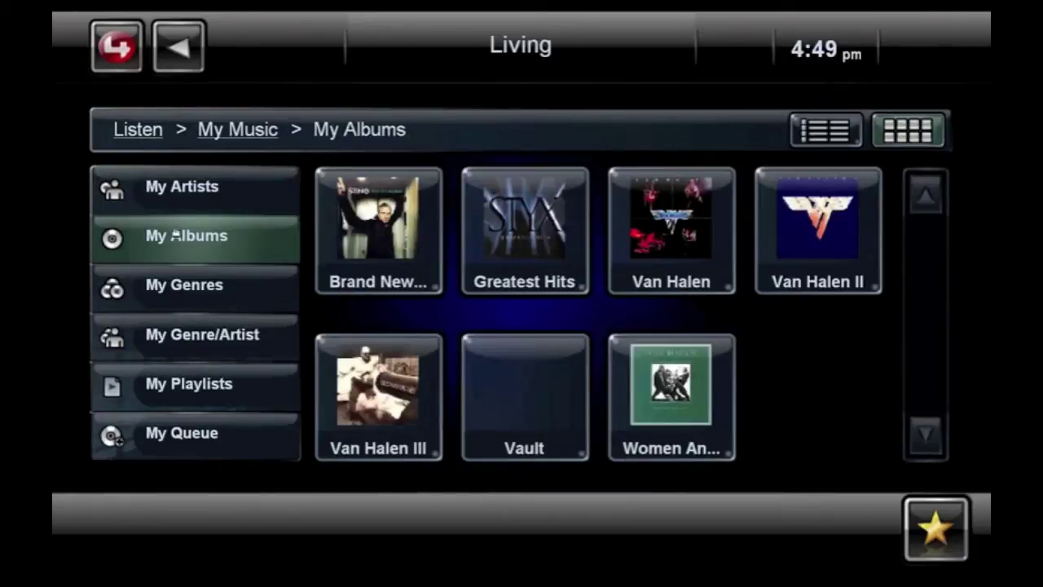
{"action": "left_click", "coordinate": [151, 143]}
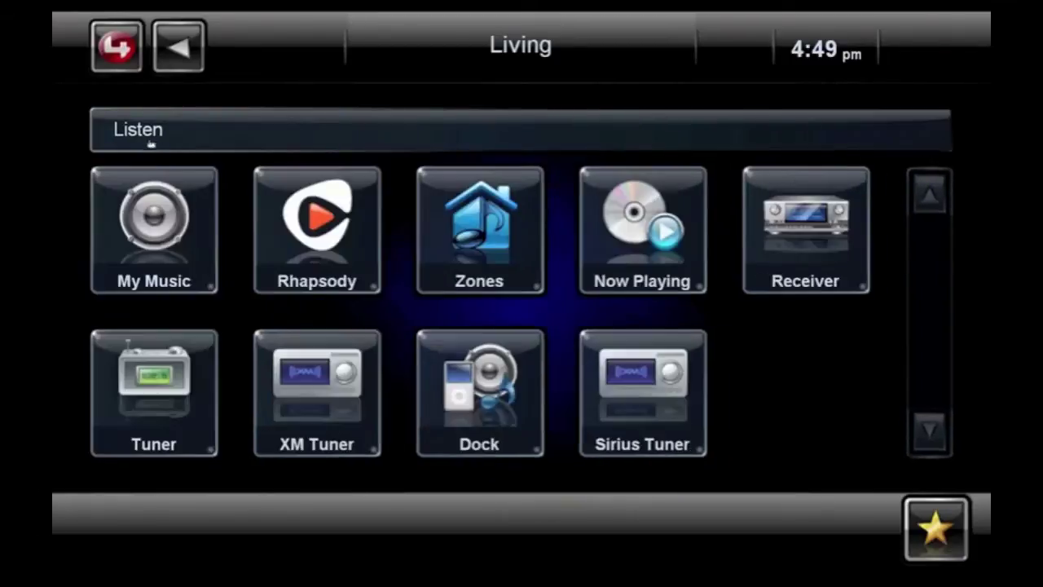
{"action": "left_click", "coordinate": [324, 238]}
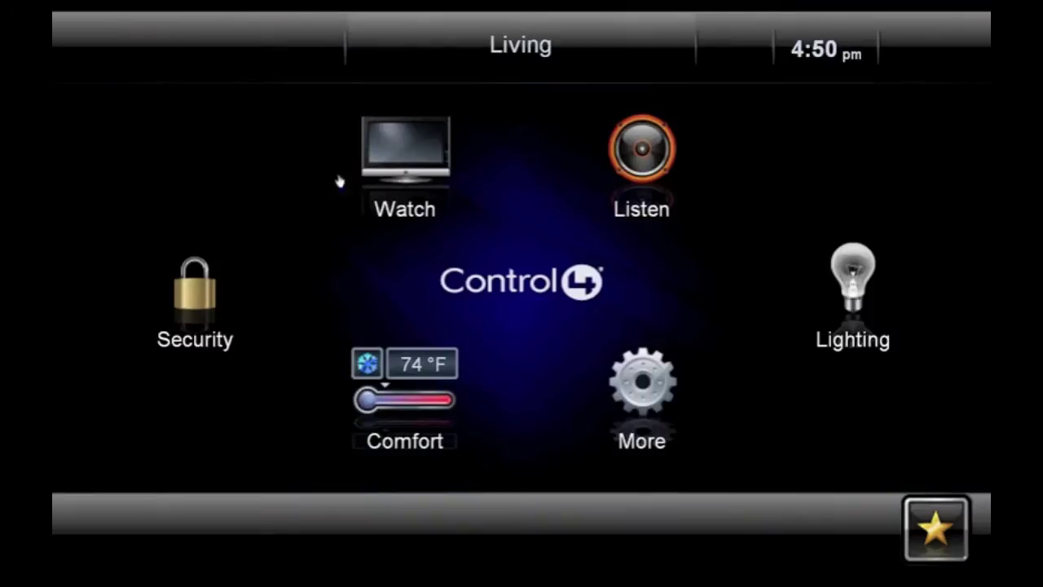
- Dim the Floor Lamp to 50% in the lighting controls
{"action": "left_click", "coordinate": [852, 274]}
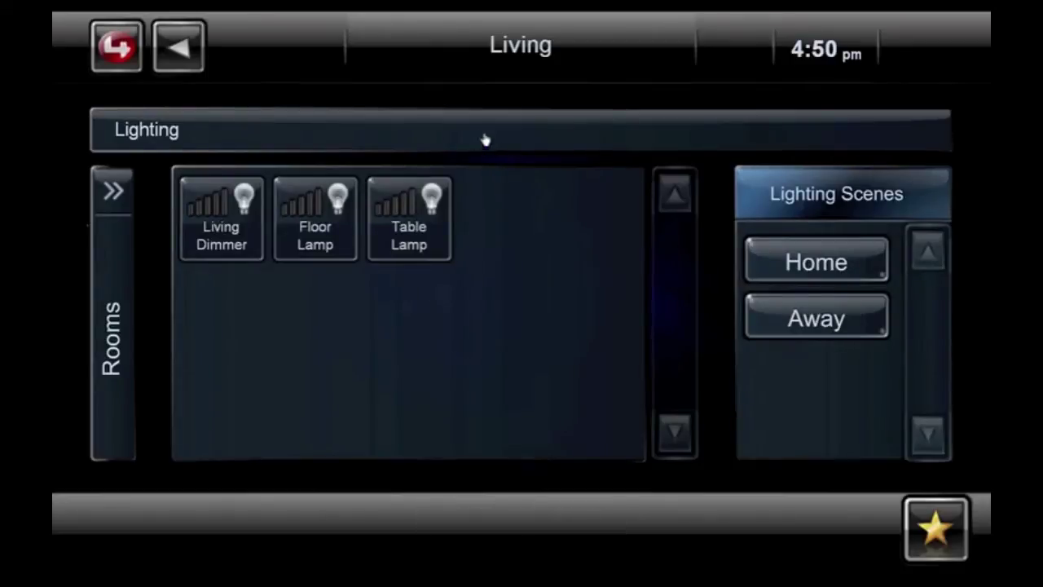
{"action": "left_click", "coordinate": [312, 216]}
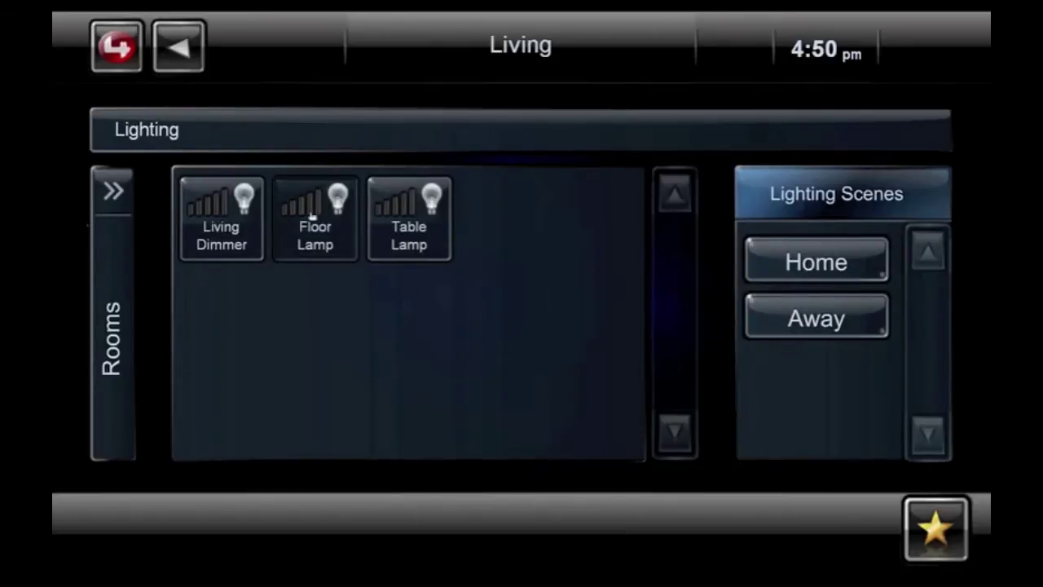
{"action": "left_click_drag", "start_coordinate": [312, 216], "coordinate": [417, 223]}
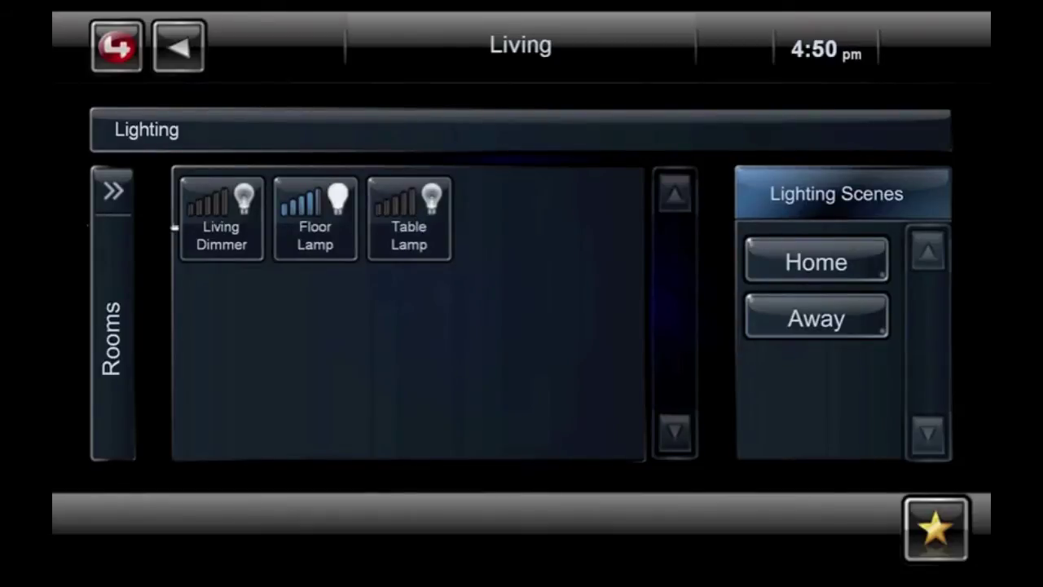
- Raise the Kitchen Dimmer to 80% and trigger the Away lighting scene
{"action": "left_click", "coordinate": [128, 198]}
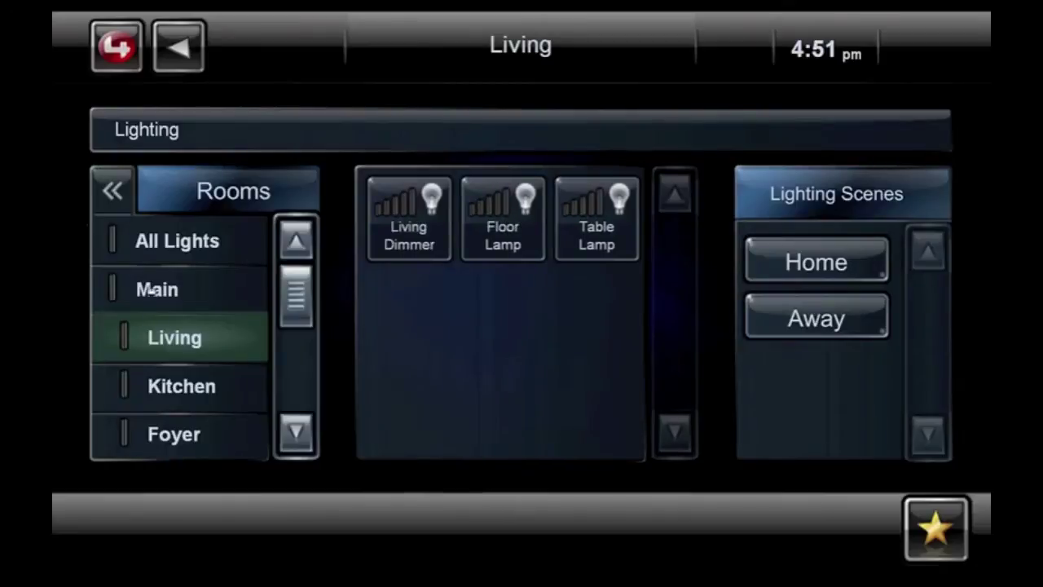
{"action": "left_click", "coordinate": [197, 391]}
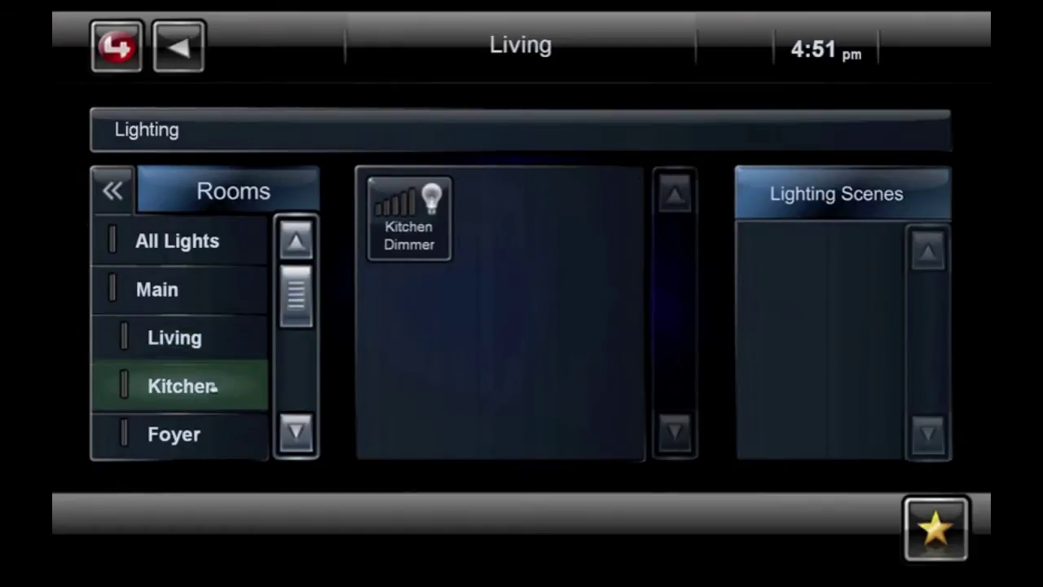
{"action": "left_click", "coordinate": [391, 232]}
{"action": "left_click_drag", "start_coordinate": [391, 233], "coordinate": [492, 233]}
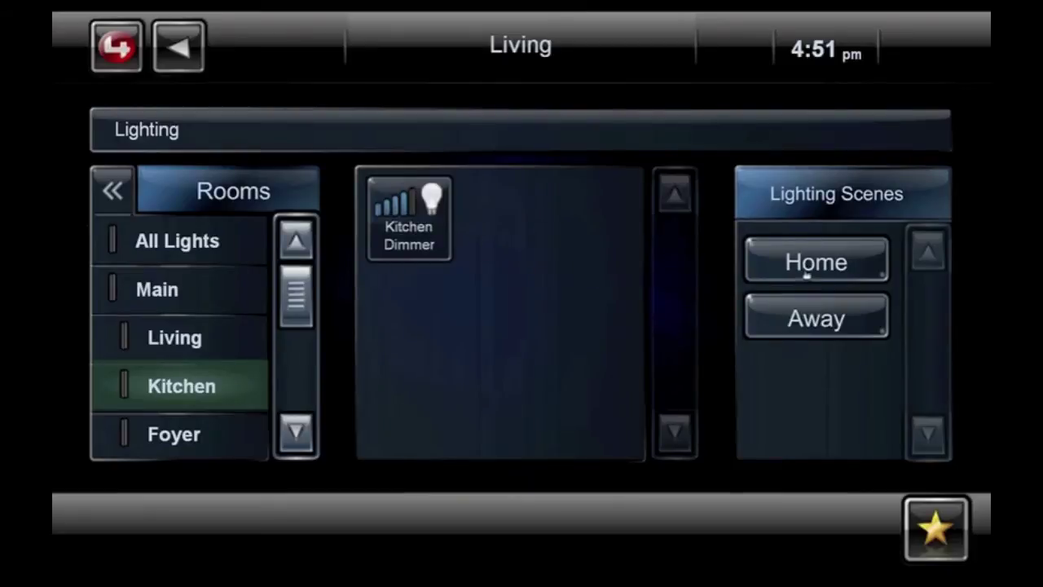
{"action": "left_click", "coordinate": [797, 314]}
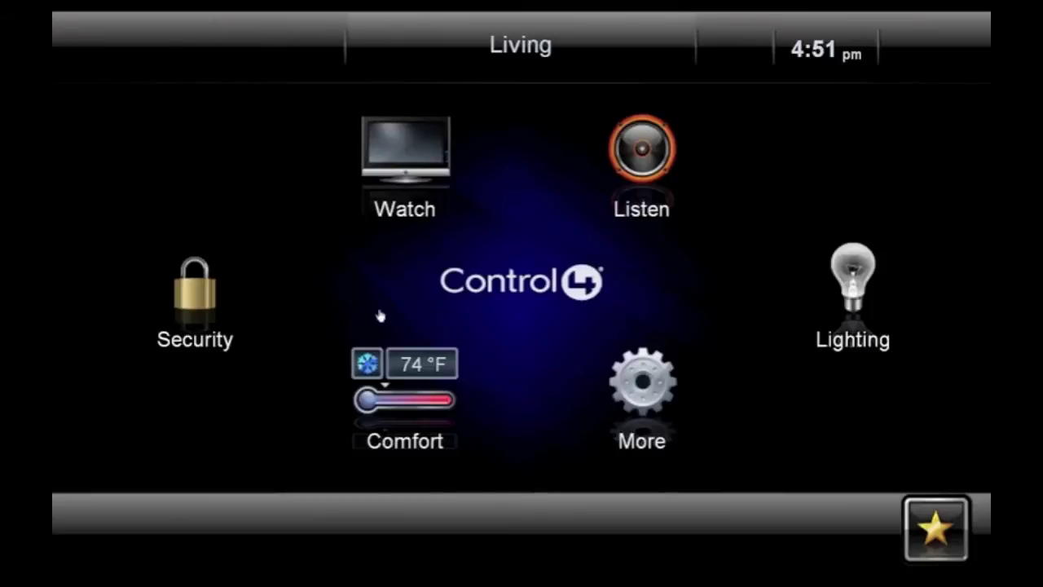
{"action": "left_click", "coordinate": [192, 295]}
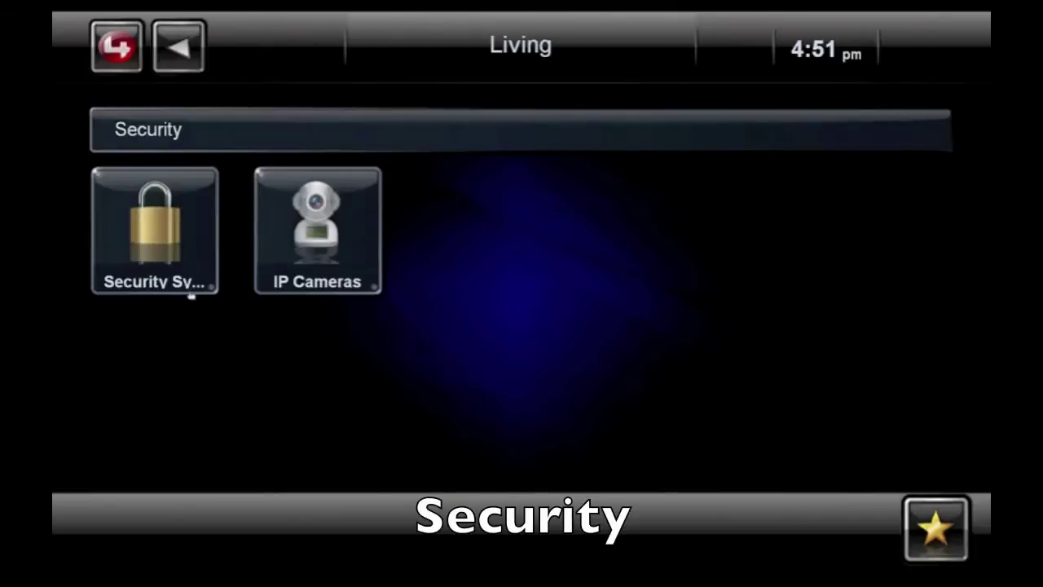
{"action": "left_click", "coordinate": [158, 231]}
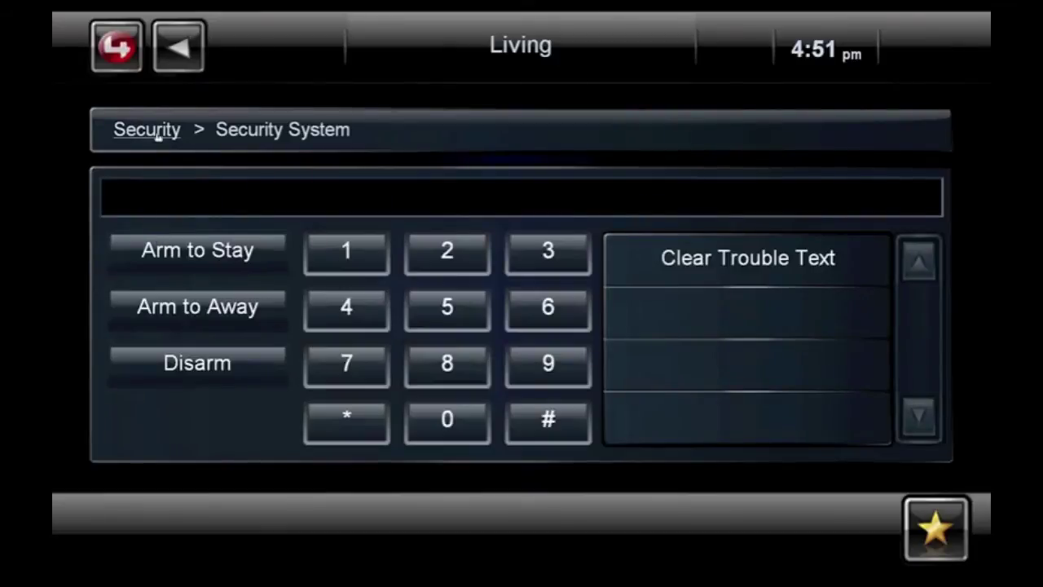
{"action": "left_click", "coordinate": [146, 132]}
{"action": "left_click", "coordinate": [314, 237]}
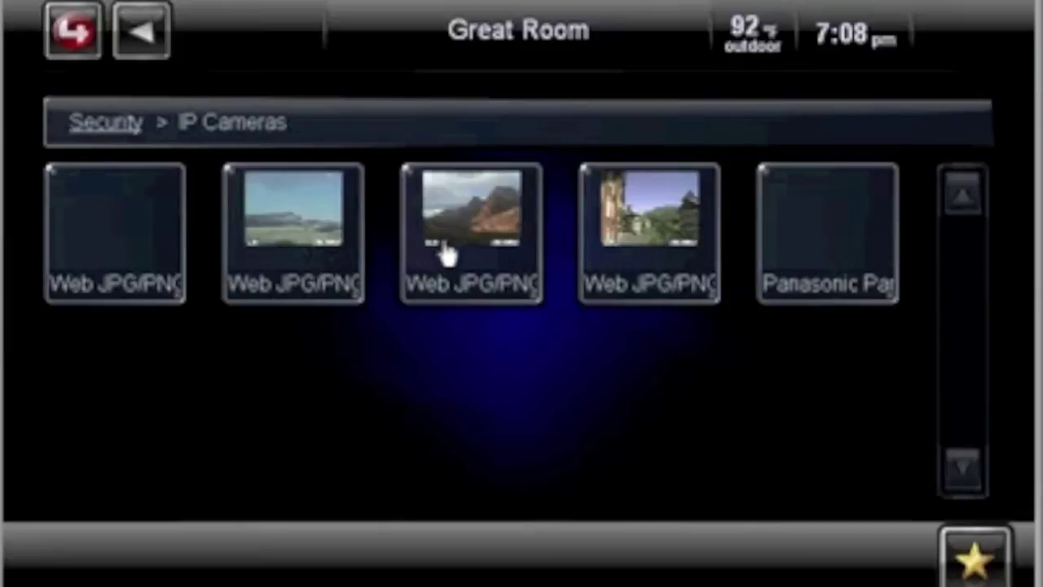
{"action": "left_click", "coordinate": [667, 244]}
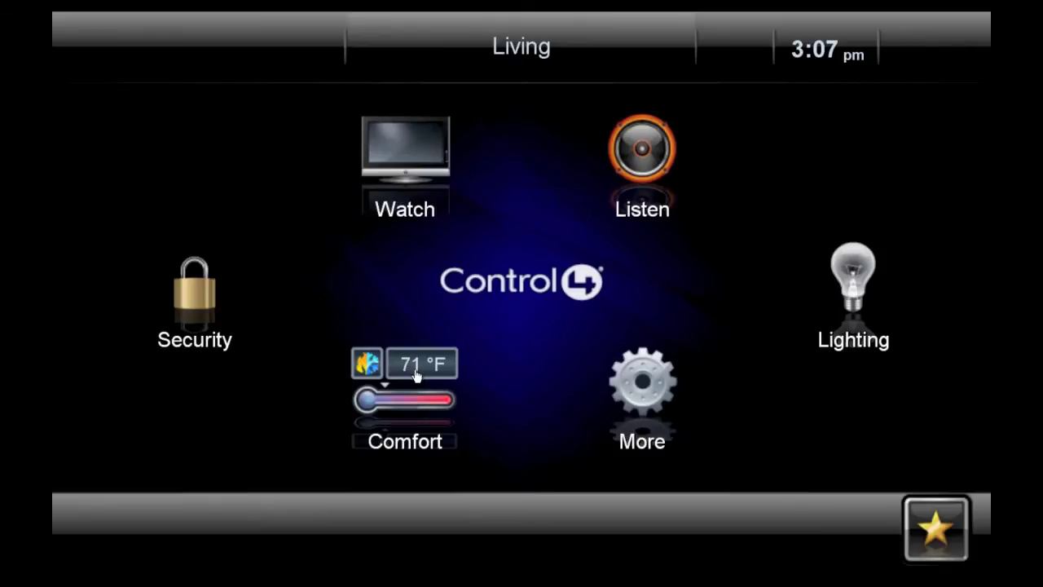
- Open the thermostat from Comfort and cycle its mode through Cool, Heat and Auto
{"action": "left_click", "coordinate": [416, 375]}
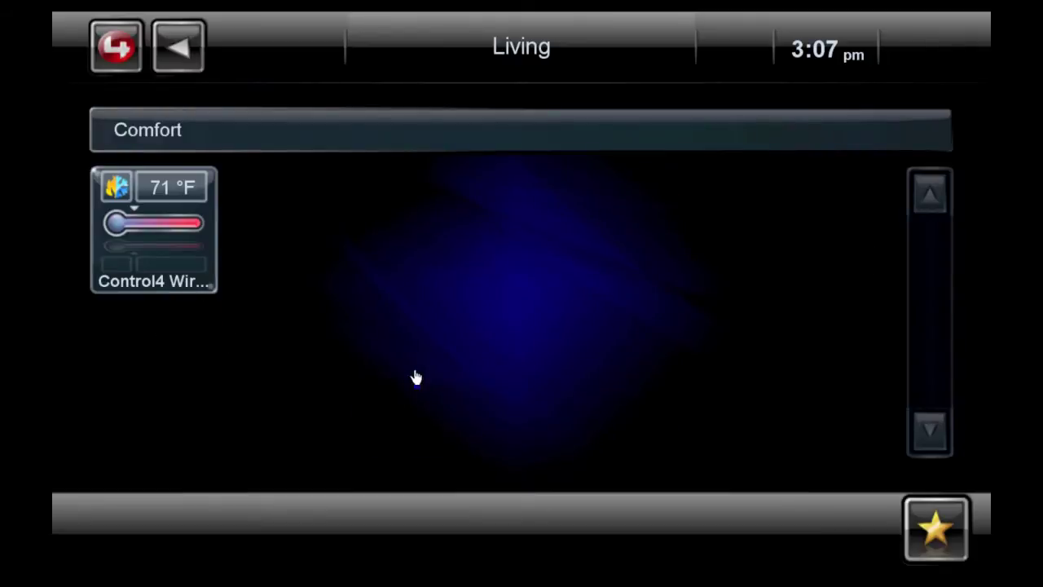
{"action": "left_click", "coordinate": [185, 270]}
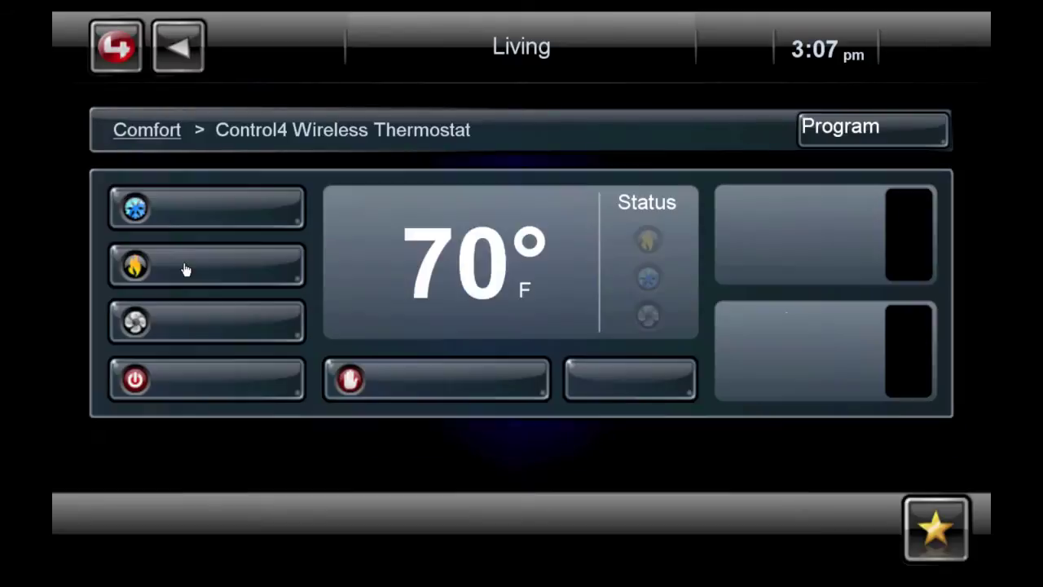
{"action": "left_click", "coordinate": [202, 224]}
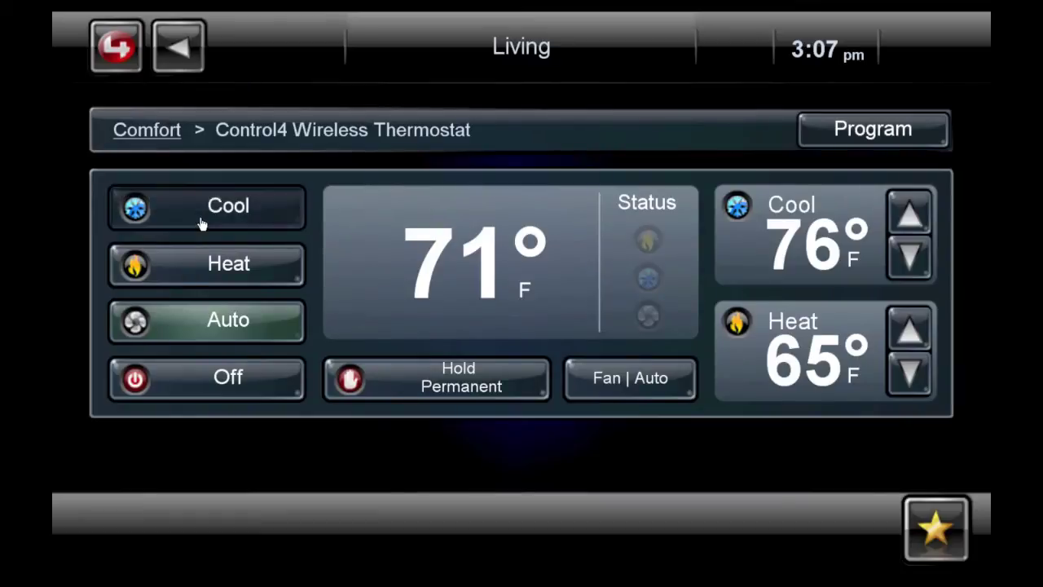
{"action": "left_click", "coordinate": [200, 267]}
{"action": "left_click", "coordinate": [192, 314]}
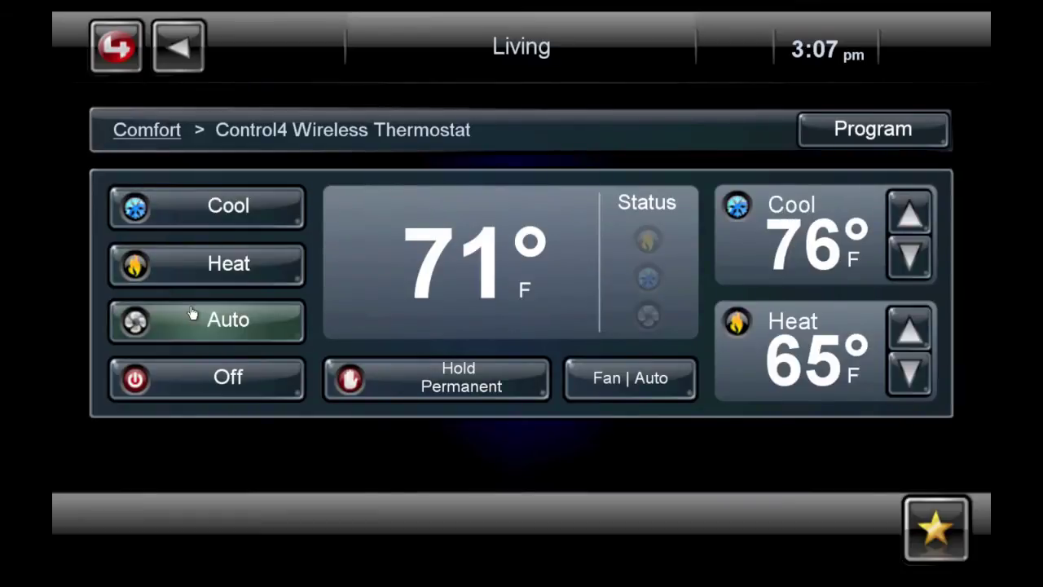
- Keep cooling at 76°, raise heating to 72°, and open the weekly programming
{"action": "left_click", "coordinate": [910, 213]}
{"action": "left_click", "coordinate": [909, 213]}
{"action": "left_click", "coordinate": [910, 252]}
{"action": "left_click", "coordinate": [910, 253]}
{"action": "left_click", "coordinate": [910, 326]}
{"action": "left_click", "coordinate": [910, 326]}
{"action": "left_click", "coordinate": [910, 325]}
{"action": "left_click", "coordinate": [910, 326]}
{"action": "left_click", "coordinate": [910, 326]}
{"action": "left_click", "coordinate": [910, 326]}
{"action": "left_click", "coordinate": [910, 326]}
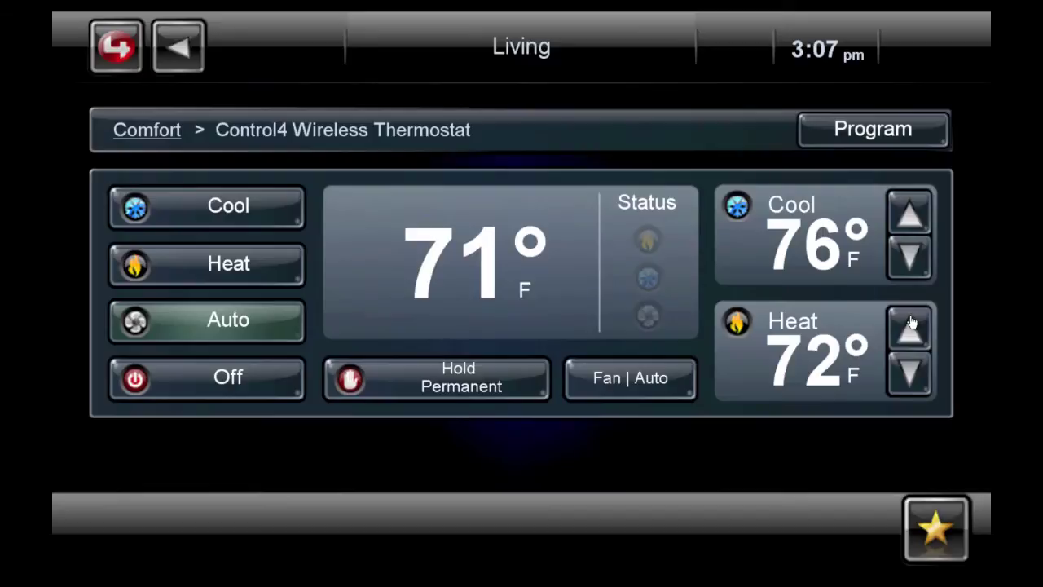
{"action": "left_click", "coordinate": [851, 145]}
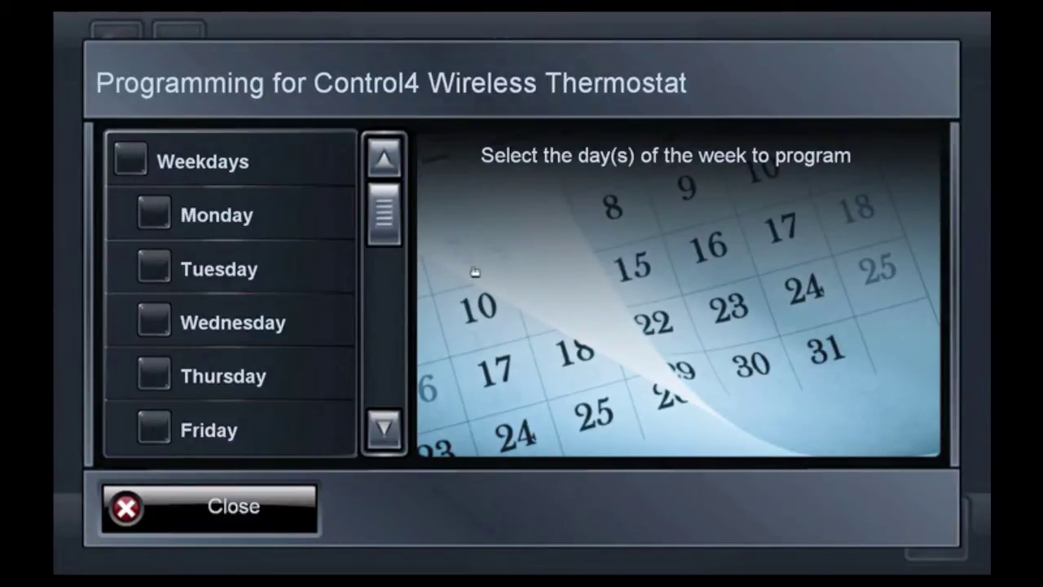
- Set the weekday Sleep period to start at 11:00 PM
{"action": "left_click", "coordinate": [130, 162]}
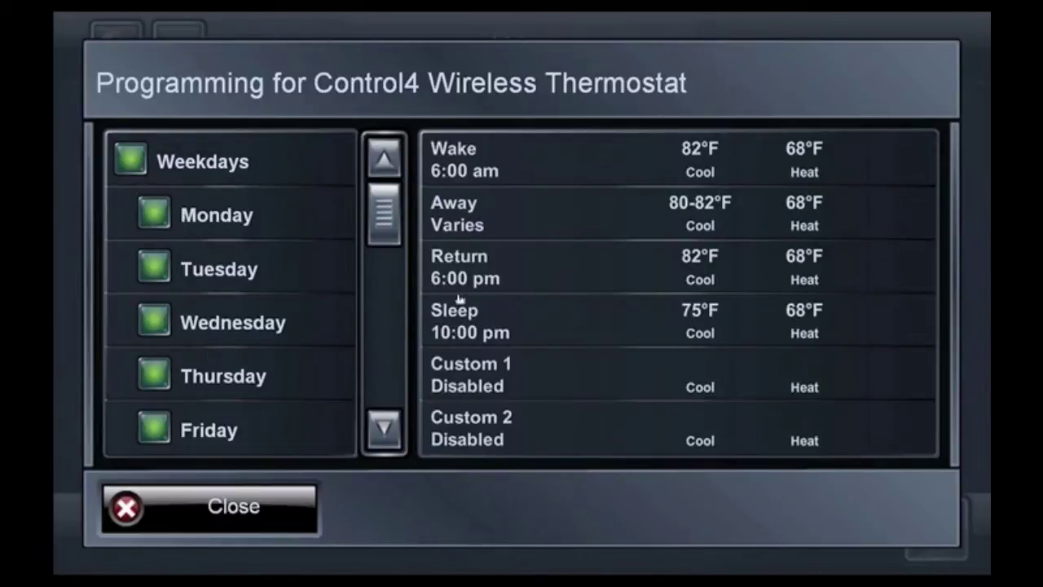
{"action": "left_click", "coordinate": [487, 342]}
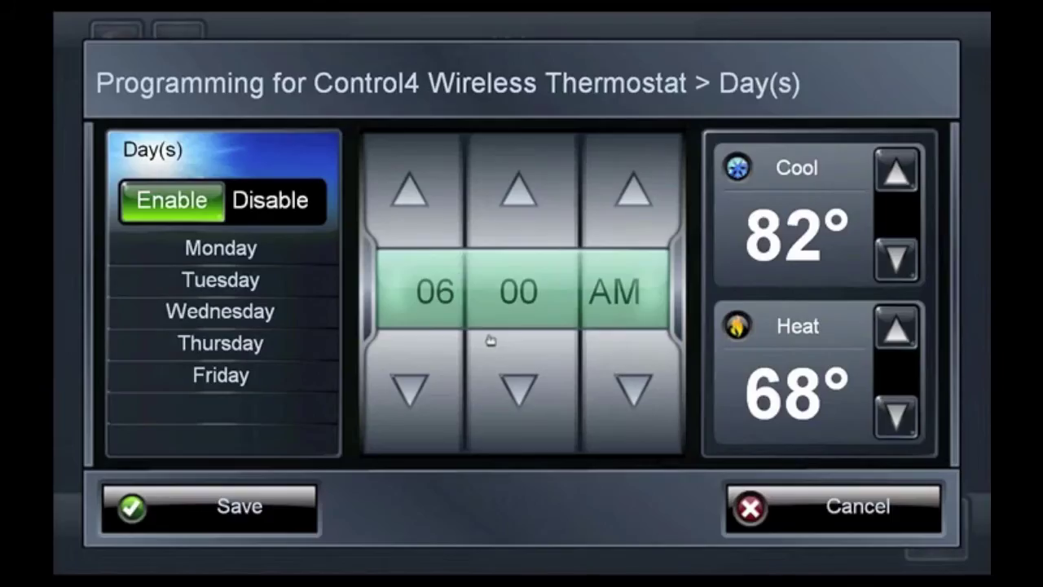
{"action": "left_click", "coordinate": [411, 213]}
{"action": "left_click", "coordinate": [412, 213]}
{"action": "left_click", "coordinate": [412, 214]}
{"action": "left_click", "coordinate": [411, 214]}
{"action": "left_click", "coordinate": [411, 213]}
{"action": "left_click", "coordinate": [635, 199]}
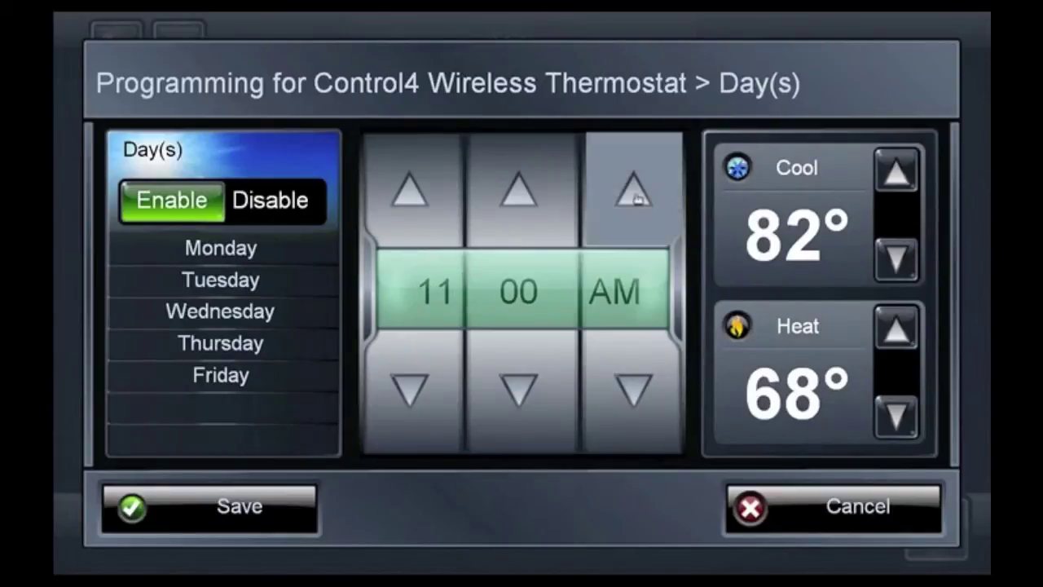
- Lower Sleep cooling to 77°F, save and close the programming, and open More
{"action": "left_click", "coordinate": [889, 263]}
{"action": "left_click", "coordinate": [889, 263]}
{"action": "left_click", "coordinate": [890, 262]}
{"action": "left_click", "coordinate": [890, 262]}
{"action": "left_click", "coordinate": [890, 262]}
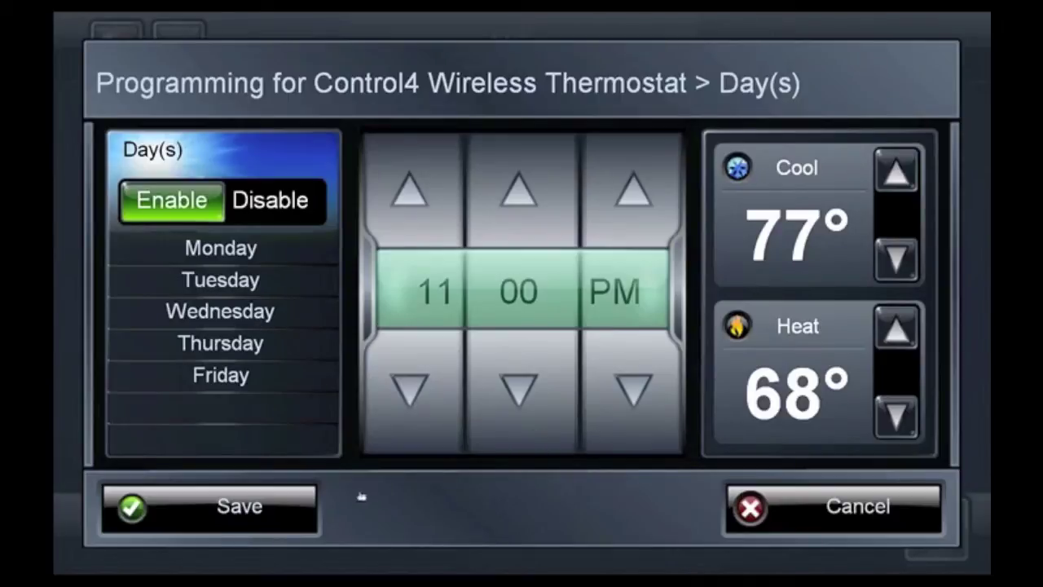
{"action": "left_click", "coordinate": [303, 505]}
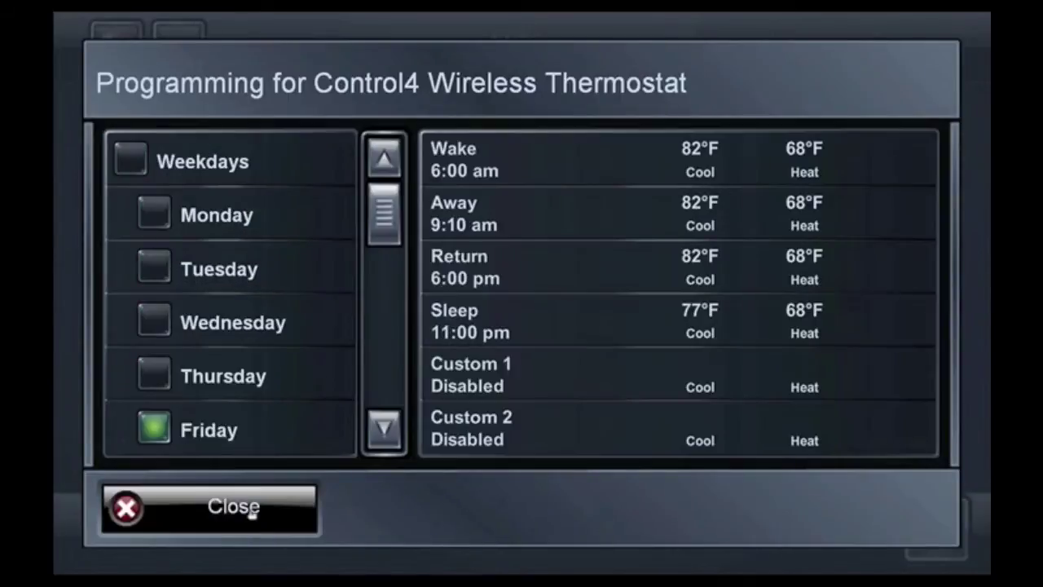
{"action": "left_click", "coordinate": [252, 511]}
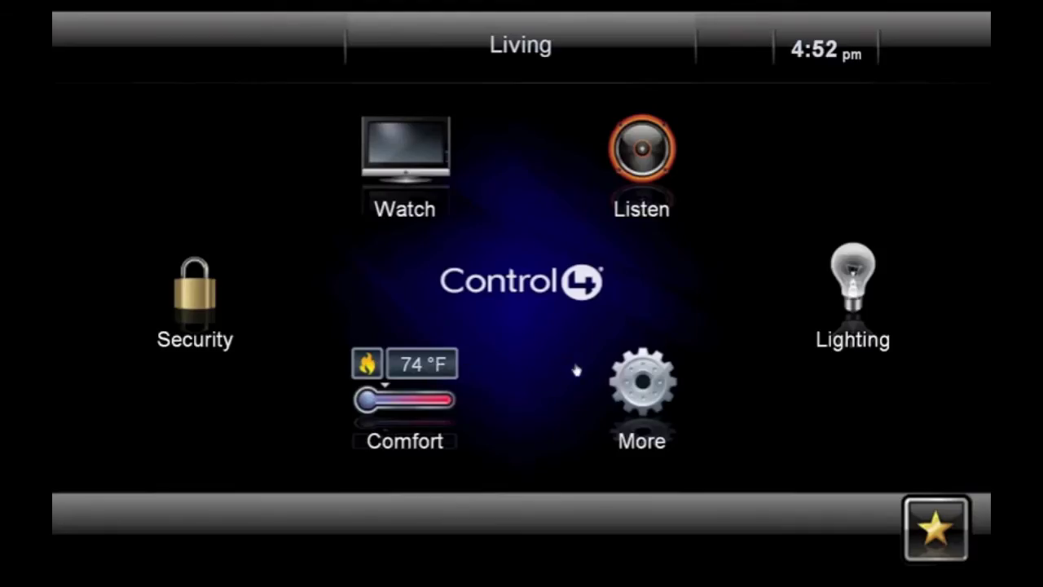
{"action": "left_click", "coordinate": [643, 383]}
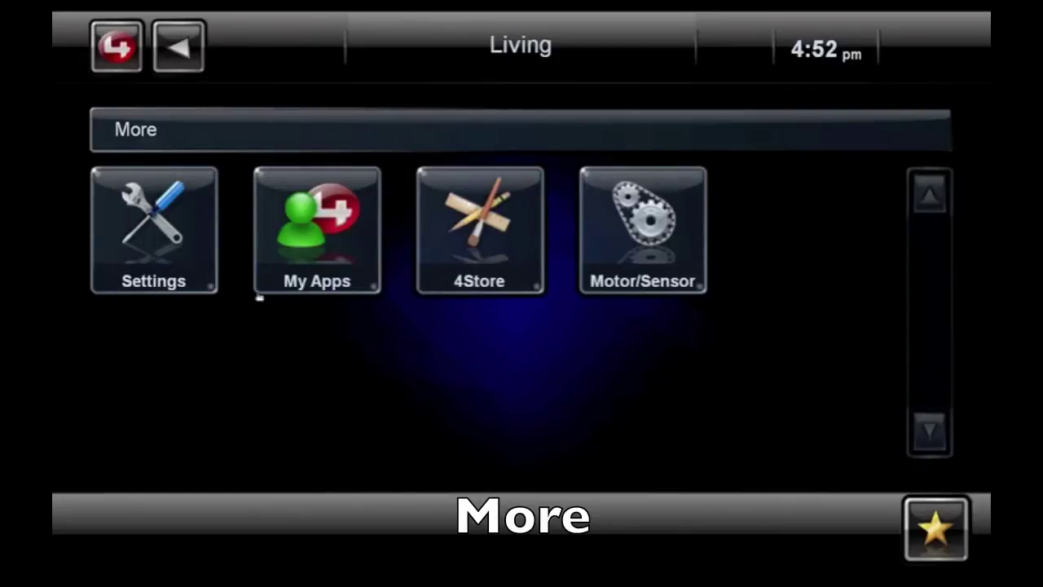
- Visit the Settings page, return home, and open the 4Store from More
{"action": "left_click", "coordinate": [200, 262]}
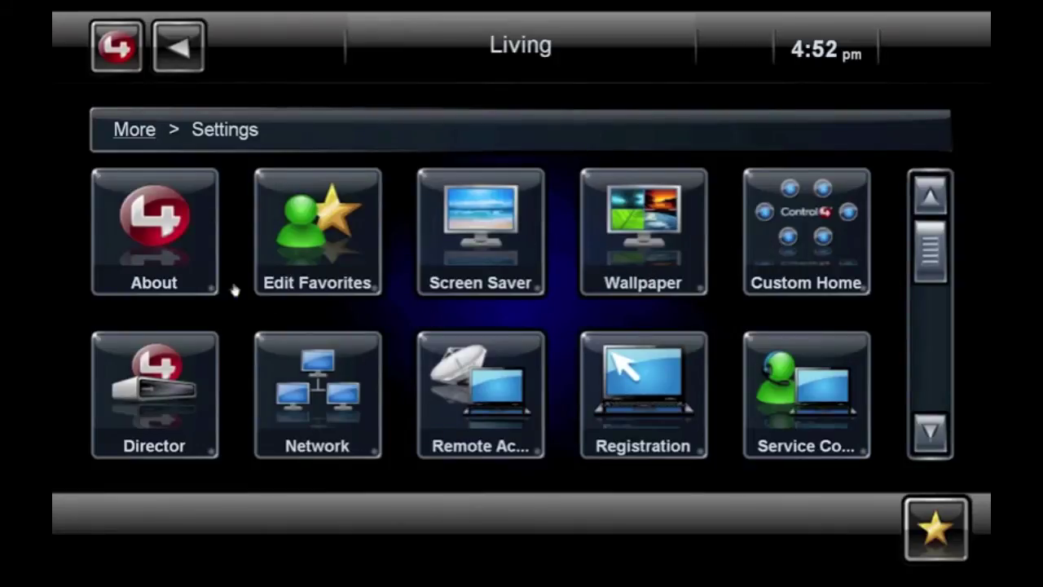
{"action": "left_click", "coordinate": [120, 57]}
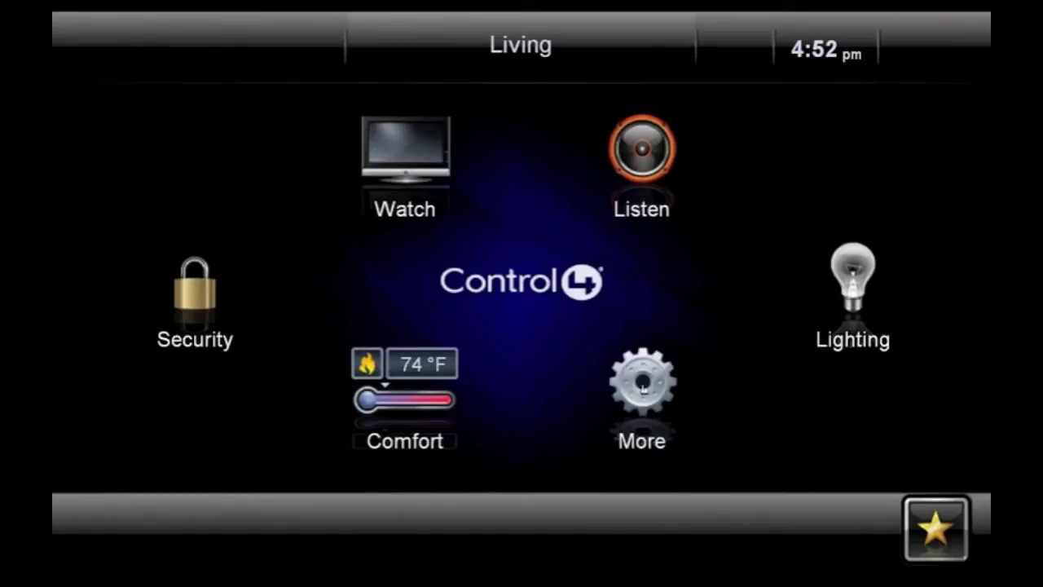
{"action": "left_click", "coordinate": [642, 384]}
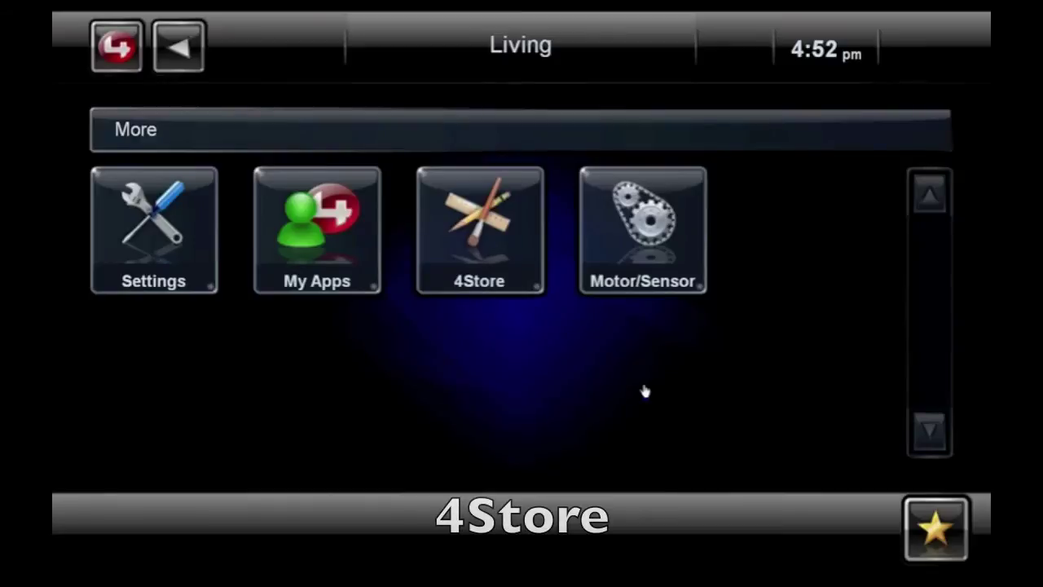
{"action": "left_click", "coordinate": [488, 229]}
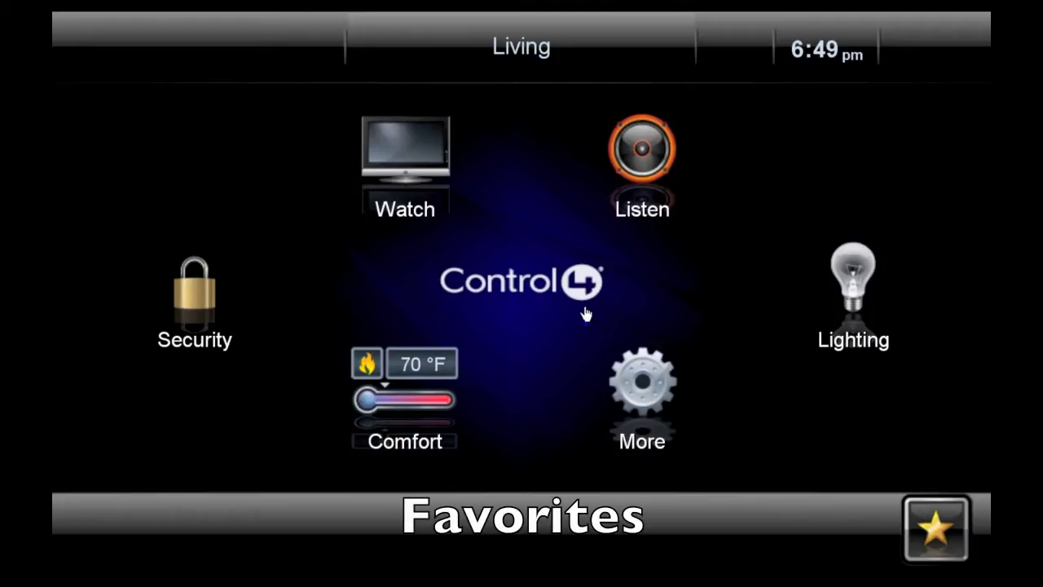
- Start a new favorite and replace its title Home with 'My Fav'
{"action": "left_click", "coordinate": [937, 536]}
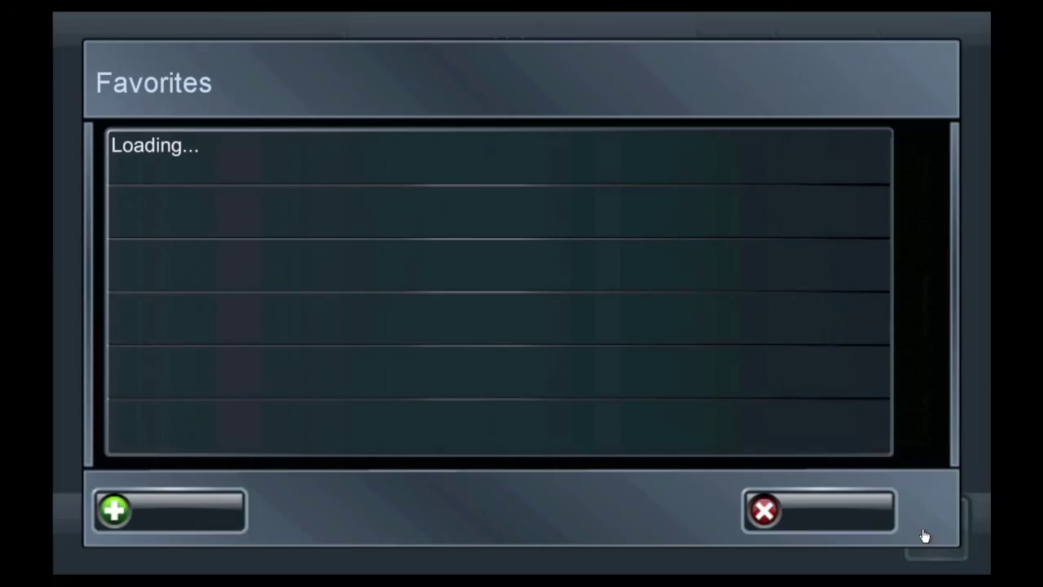
{"action": "left_click", "coordinate": [225, 509]}
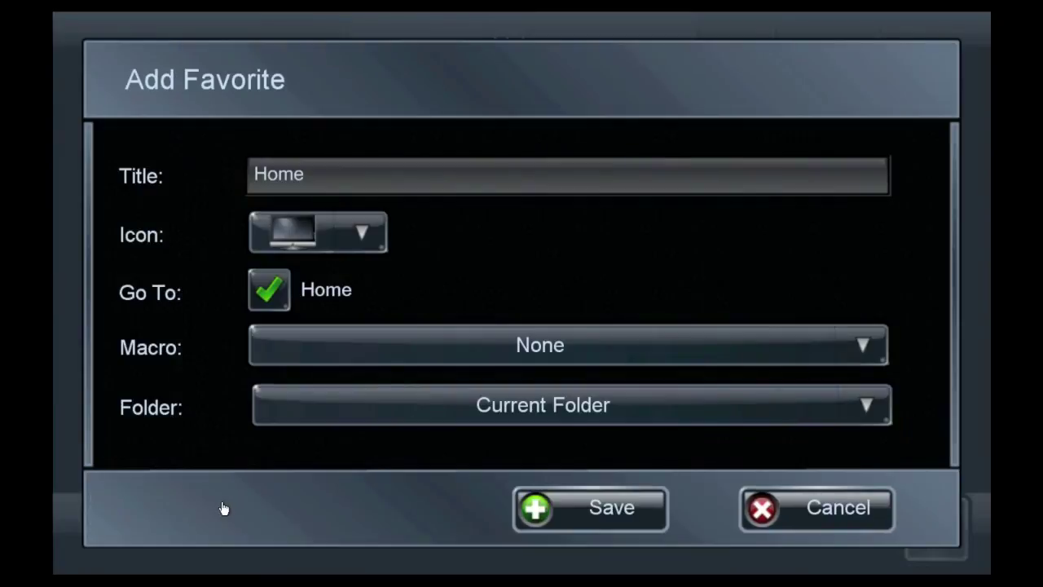
{"action": "left_click", "coordinate": [319, 172]}
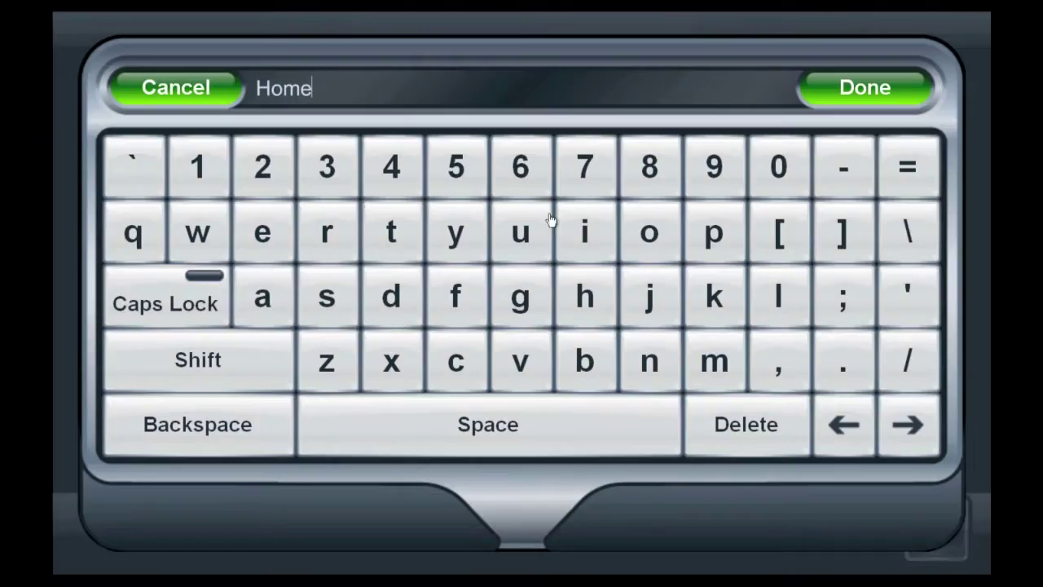
{"action": "left_click", "coordinate": [764, 432]}
{"action": "left_click", "coordinate": [764, 433]}
{"action": "left_click", "coordinate": [712, 361]}
{"action": "left_click", "coordinate": [455, 232]}
{"action": "left_click", "coordinate": [485, 428]}
{"action": "left_click", "coordinate": [455, 297]}
{"action": "left_click", "coordinate": [261, 296]}
{"action": "left_click", "coordinate": [519, 361]}
{"action": "left_click", "coordinate": [810, 90]}
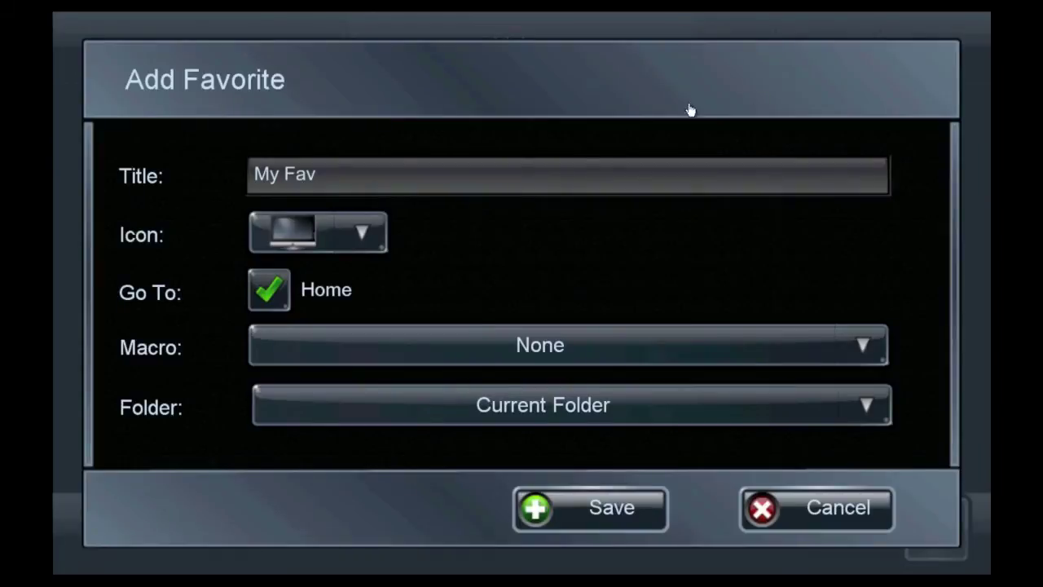
- Give the favorite the green device icon, macro None, folder Favorites, and save it
{"action": "left_click", "coordinate": [356, 230]}
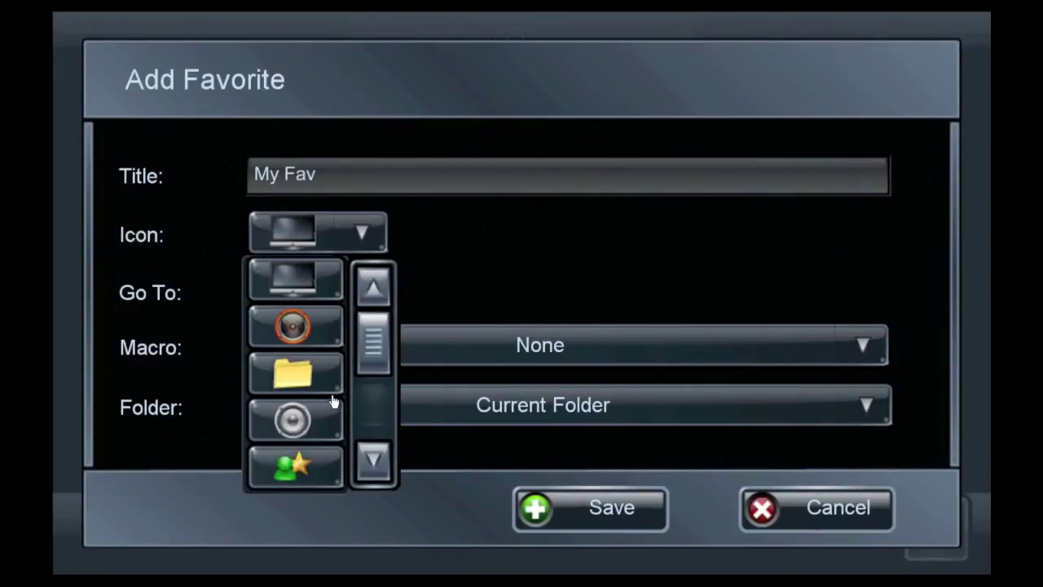
{"action": "left_click_drag", "start_coordinate": [361, 345], "coordinate": [352, 419]}
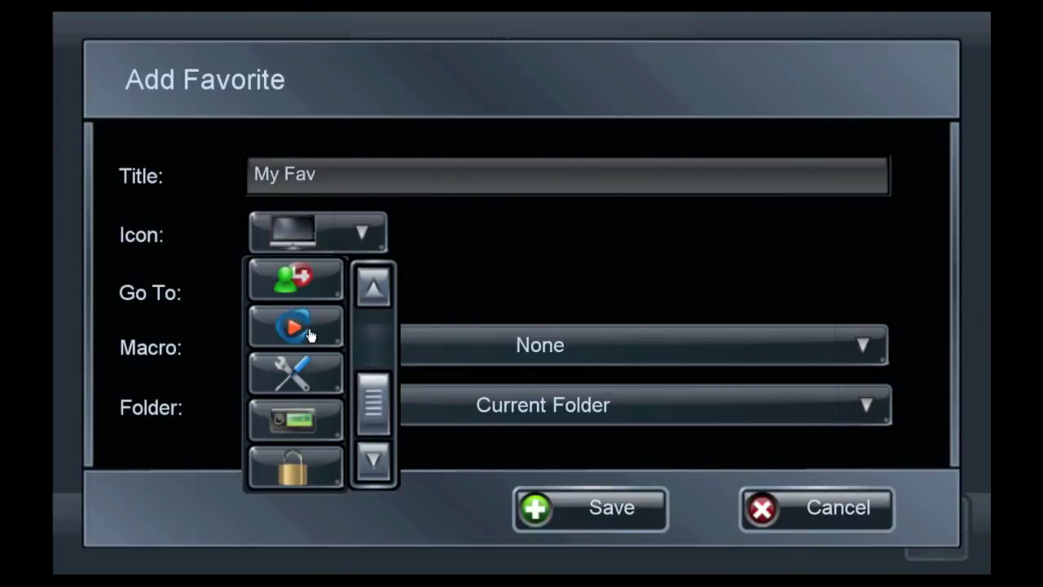
{"action": "left_click", "coordinate": [324, 424]}
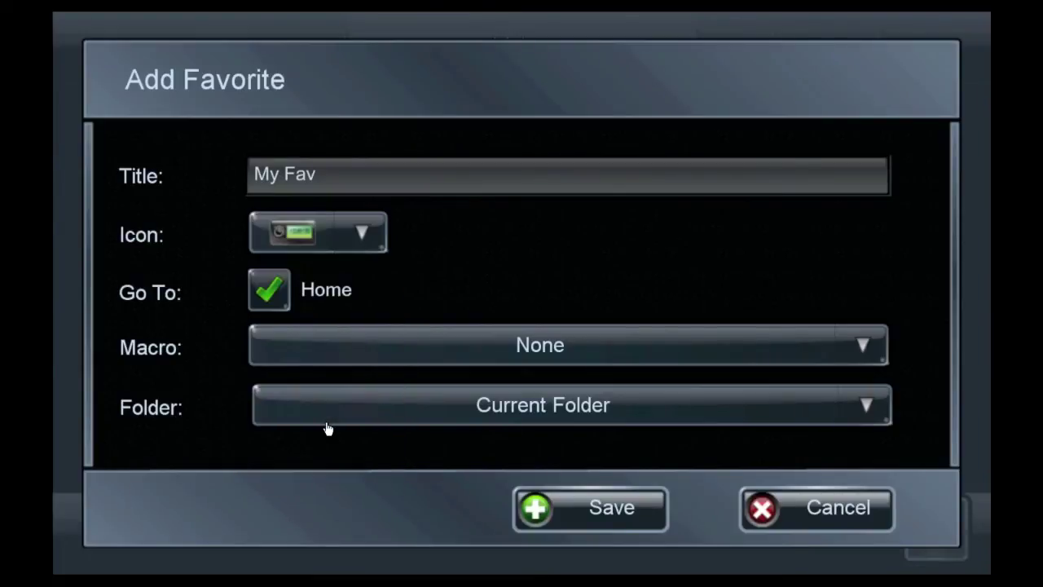
{"action": "left_click", "coordinate": [333, 342]}
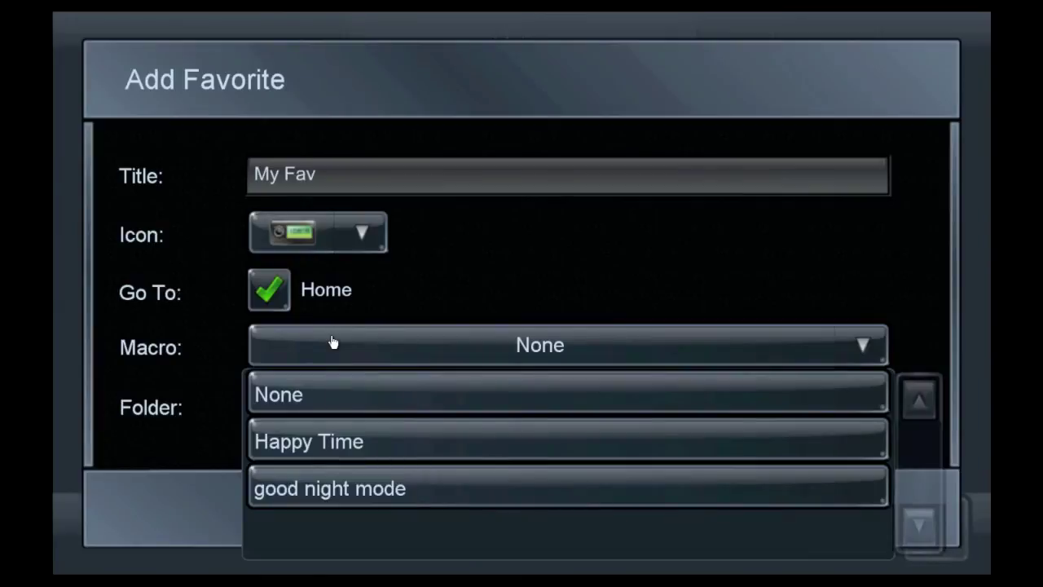
{"action": "left_click", "coordinate": [333, 342]}
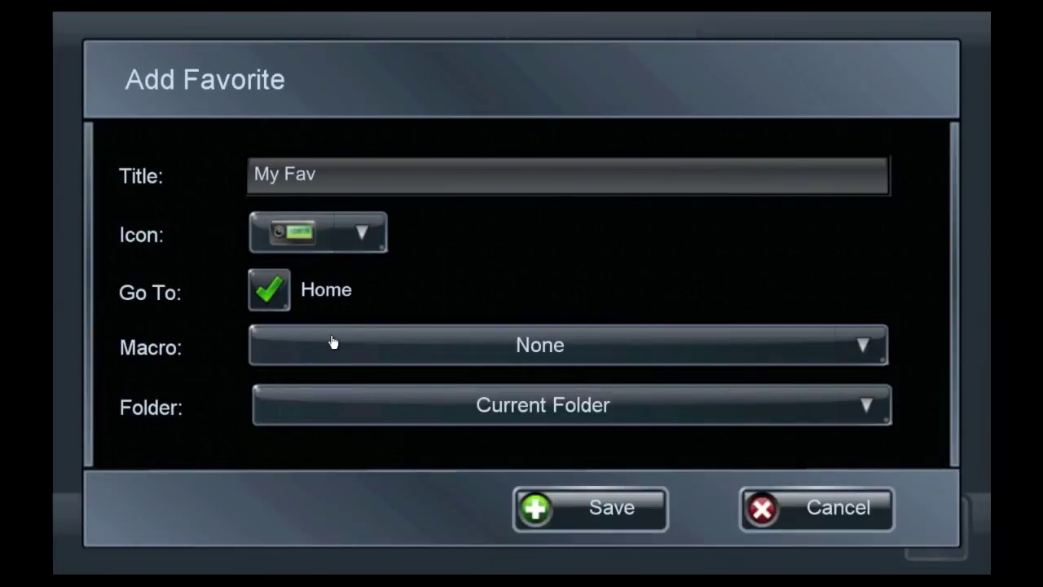
{"action": "left_click", "coordinate": [369, 402]}
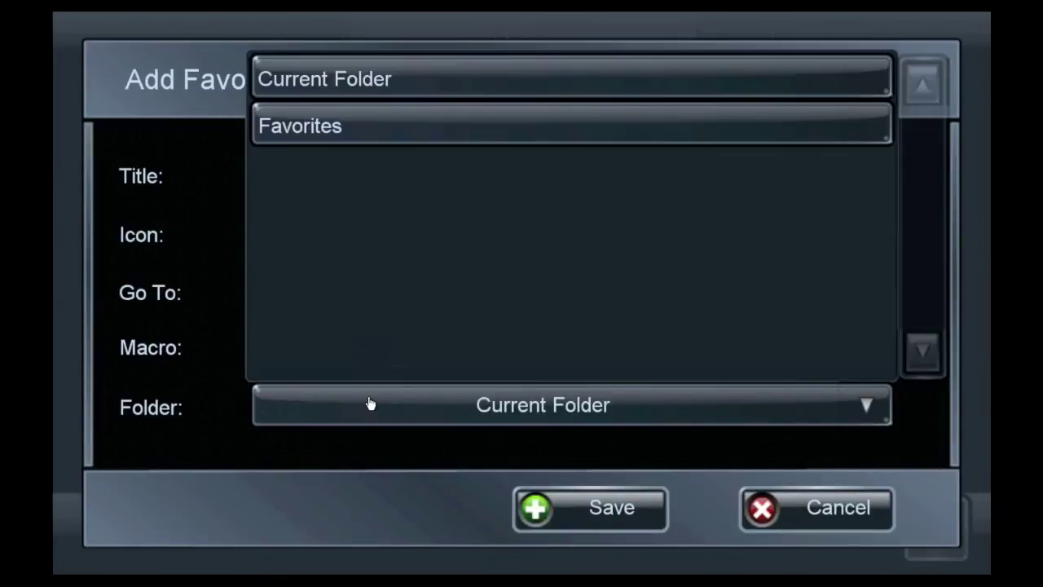
{"action": "left_click", "coordinate": [350, 131]}
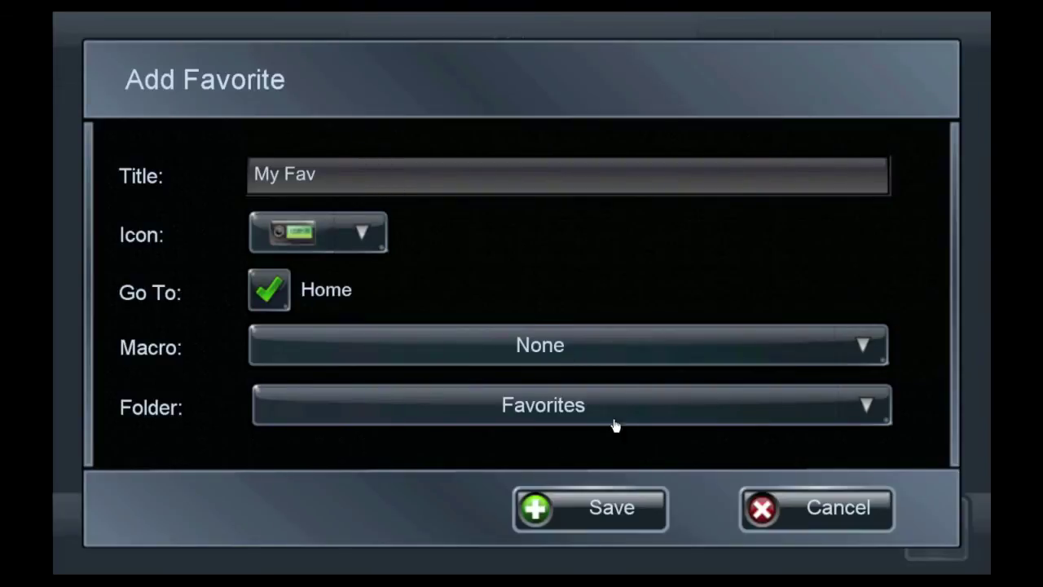
{"action": "left_click", "coordinate": [604, 503]}
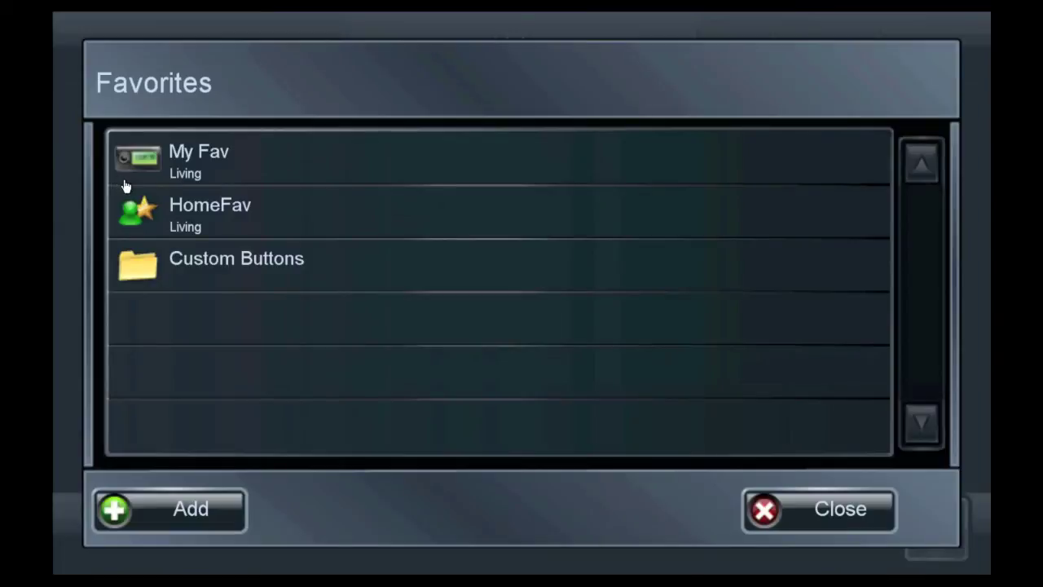
- Close the Favorites list to return to the Living home screen
{"action": "left_click", "coordinate": [821, 509]}
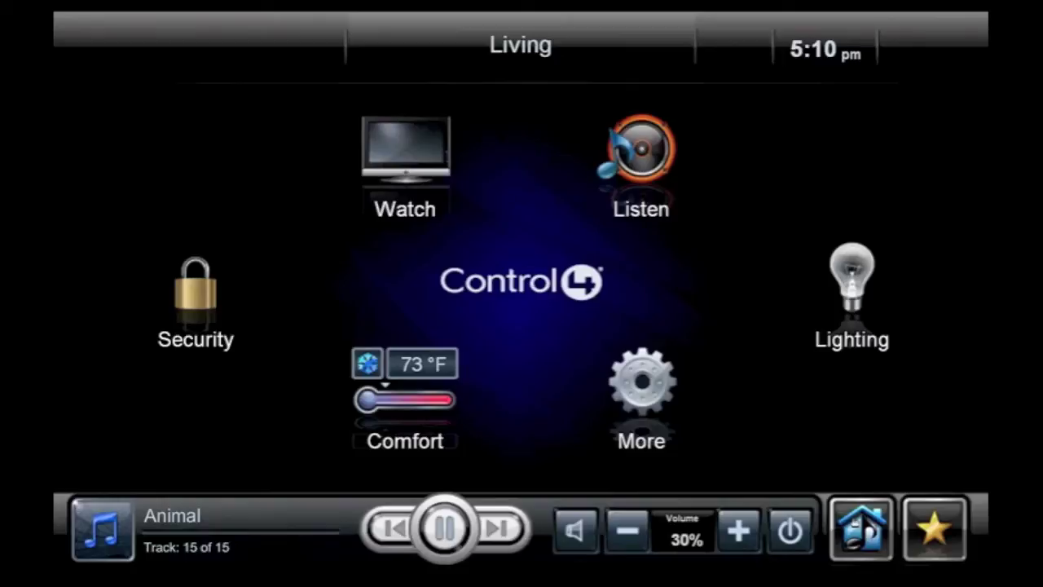
- Add the Kitchen and Master rooms to the playing music's media zone
{"action": "left_click", "coordinate": [859, 528]}
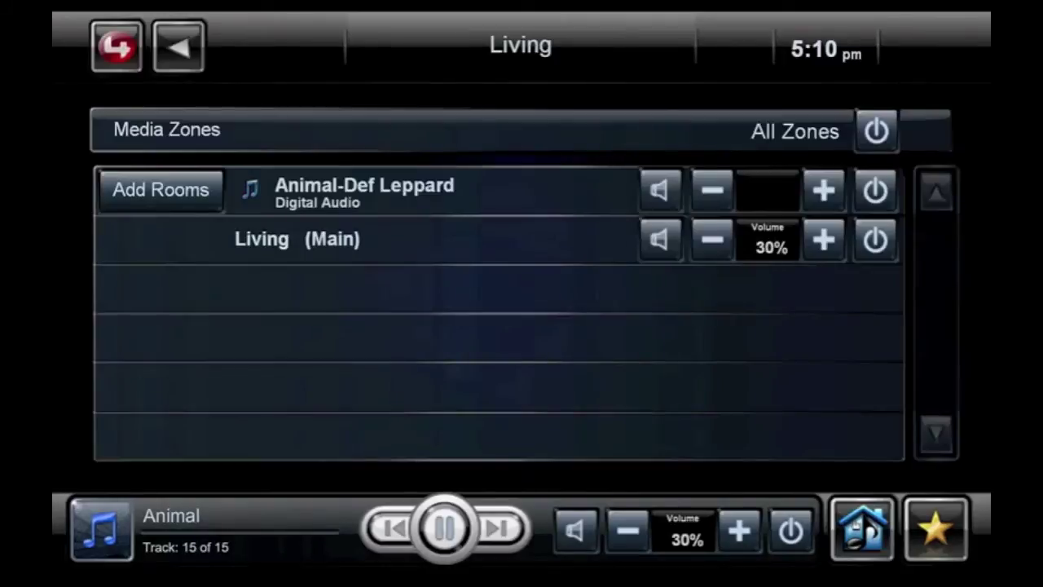
{"action": "left_click", "coordinate": [188, 191]}
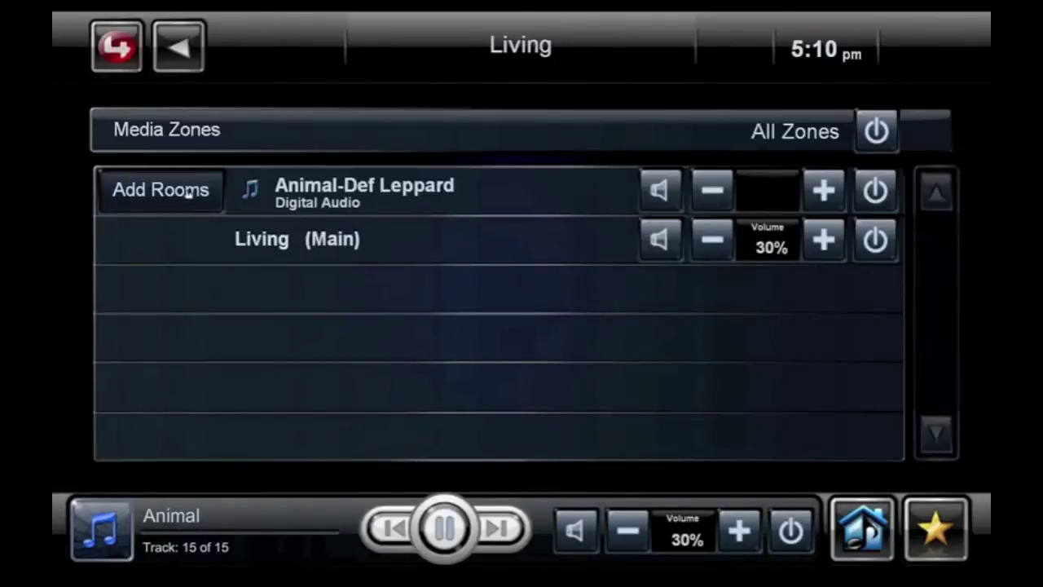
{"action": "left_click", "coordinate": [471, 271]}
{"action": "left_click", "coordinate": [471, 323]}
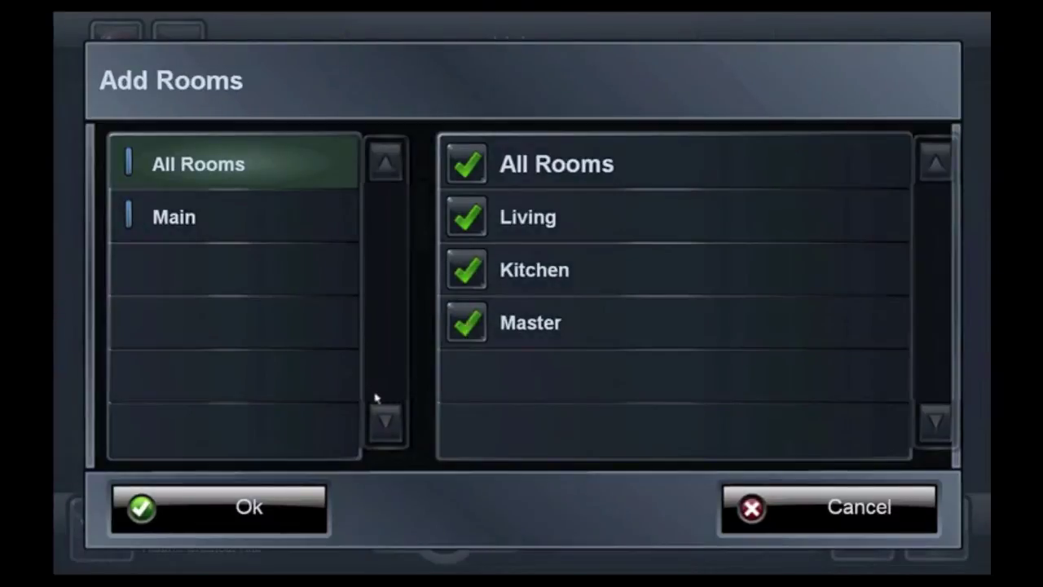
{"action": "left_click", "coordinate": [290, 507]}
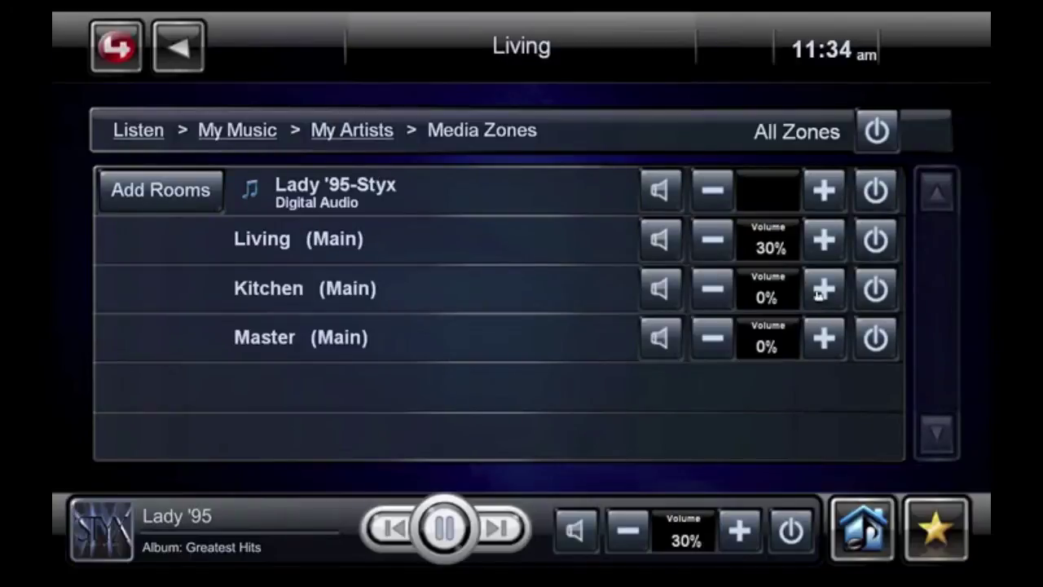
- Turn up room volumes, switch off Kitchen then all zones, and return home
{"action": "left_click", "coordinate": [824, 339]}
{"action": "left_click", "coordinate": [825, 339]}
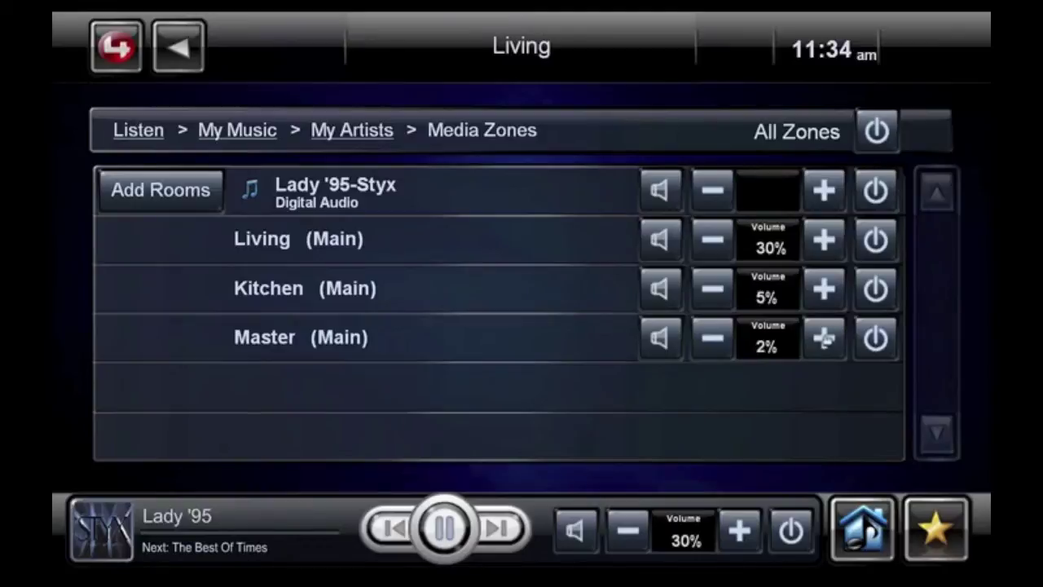
{"action": "left_click", "coordinate": [824, 339]}
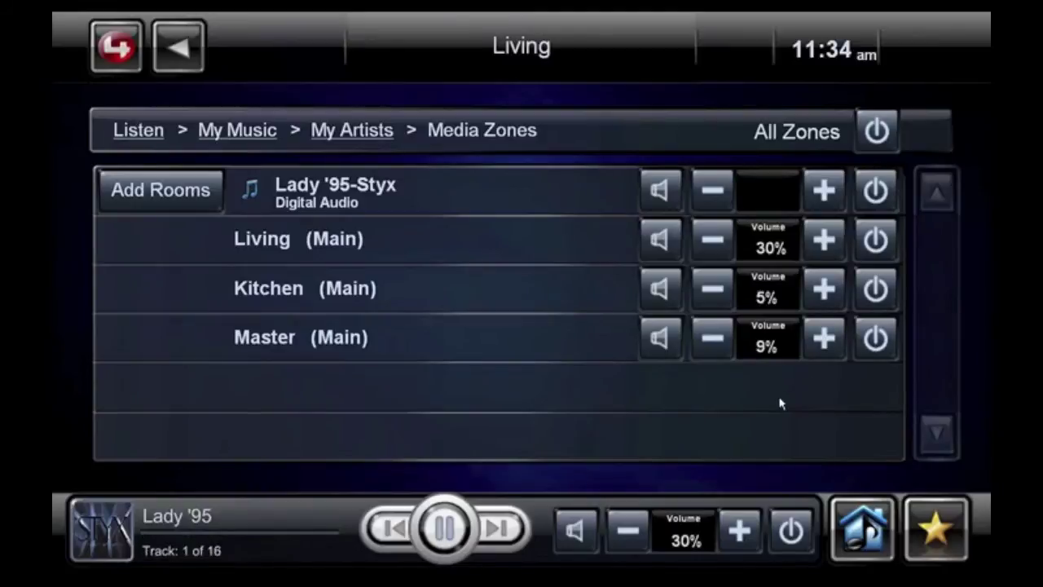
{"action": "left_click", "coordinate": [871, 294]}
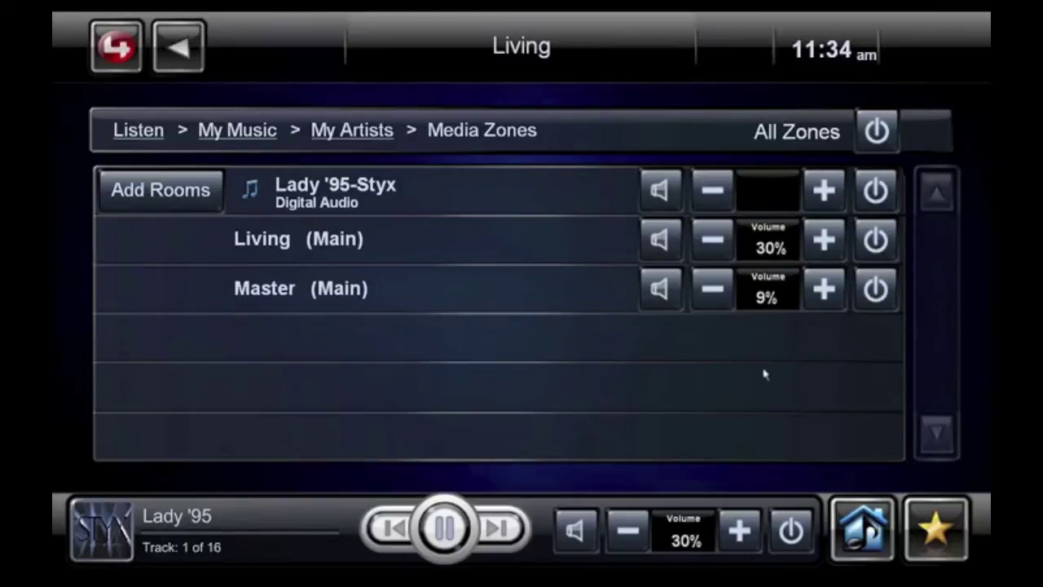
{"action": "left_click", "coordinate": [866, 145]}
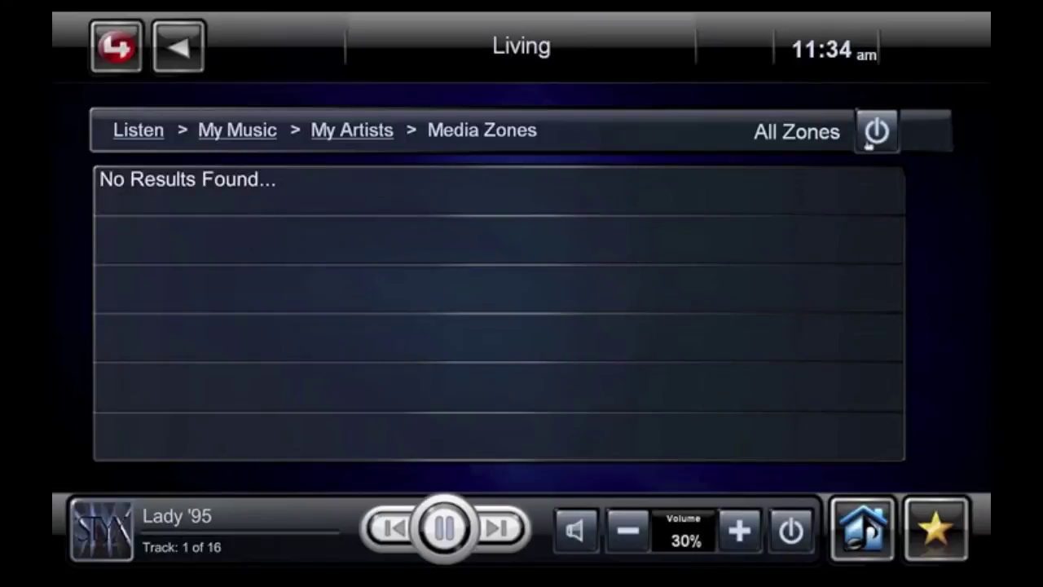
{"action": "left_click", "coordinate": [122, 49]}
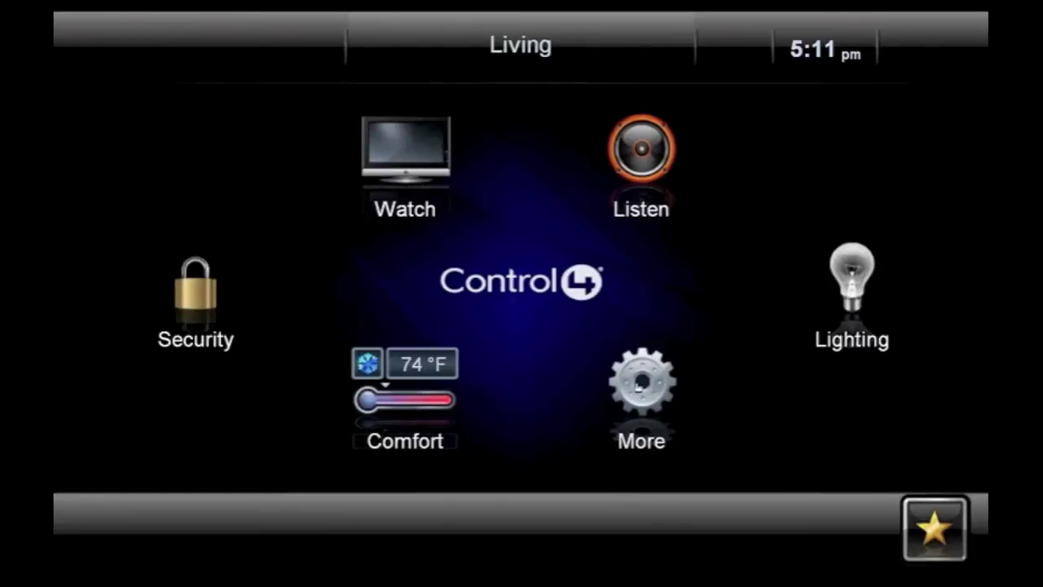
- Open the Weather app under More > My Apps, then go back and open News
{"action": "left_click", "coordinate": [638, 386]}
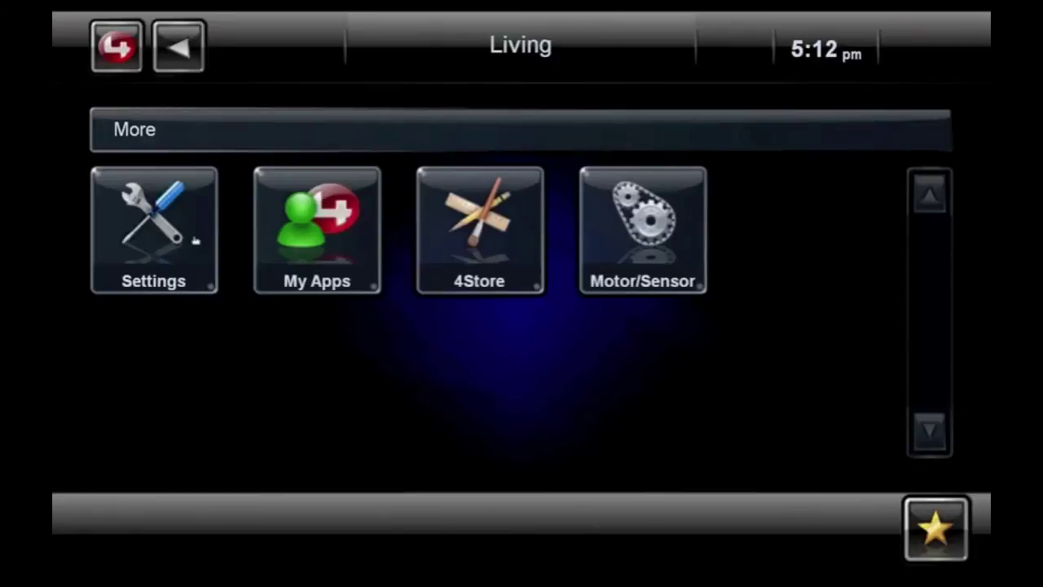
{"action": "left_click", "coordinate": [332, 226]}
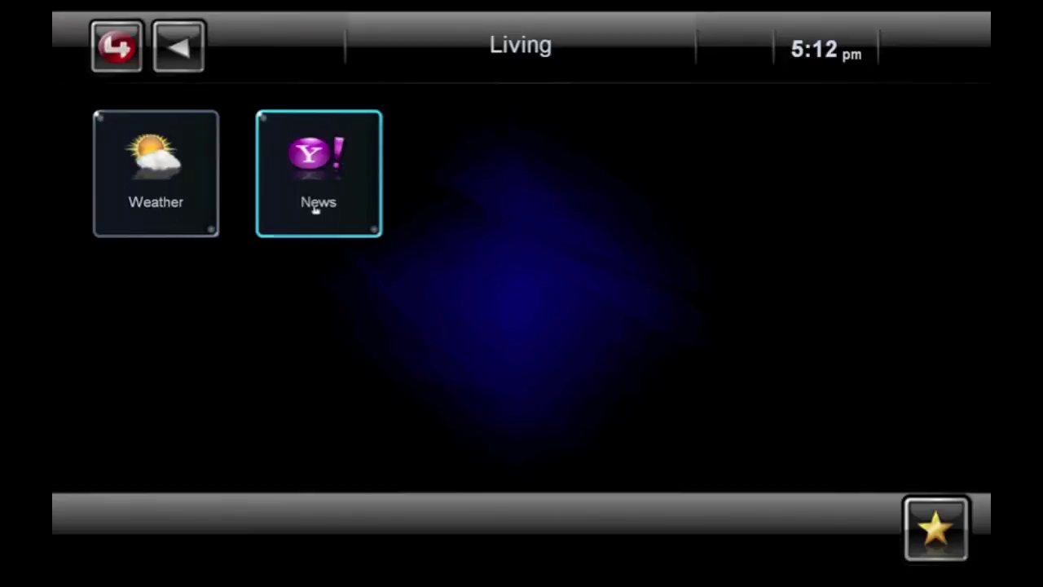
{"action": "left_click", "coordinate": [142, 170]}
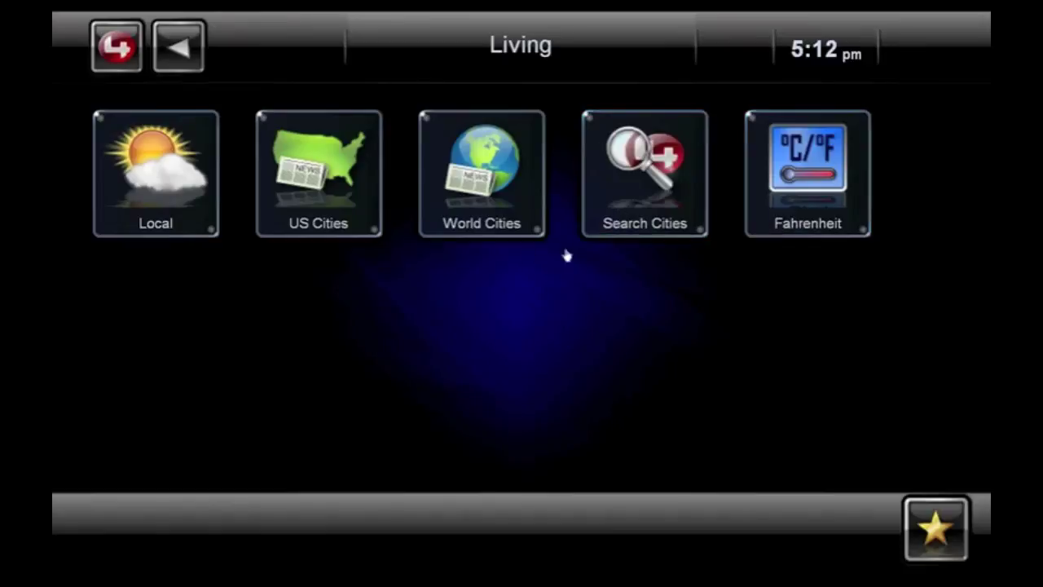
{"action": "left_click", "coordinate": [183, 54]}
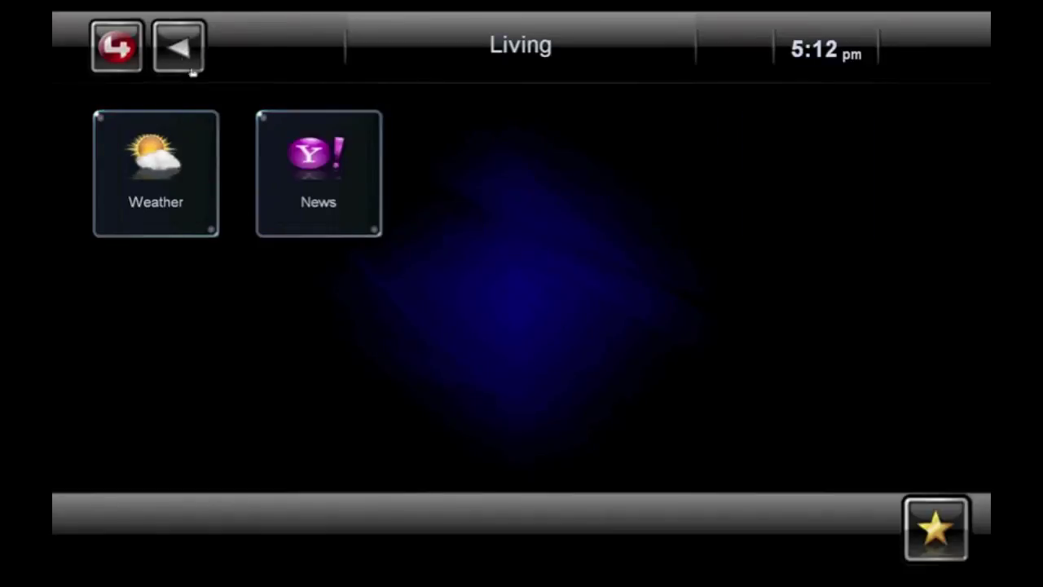
{"action": "left_click", "coordinate": [328, 160]}
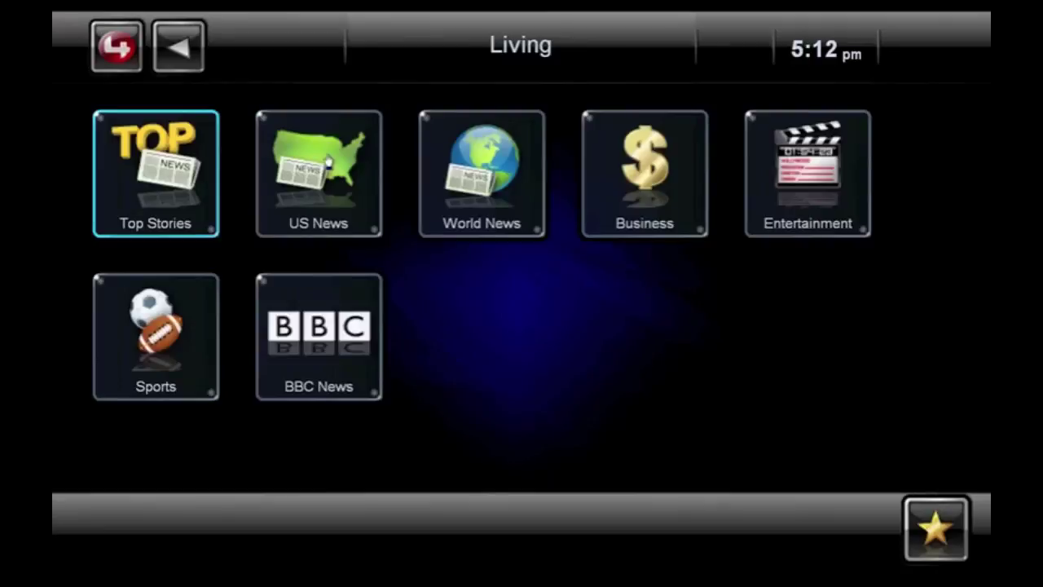